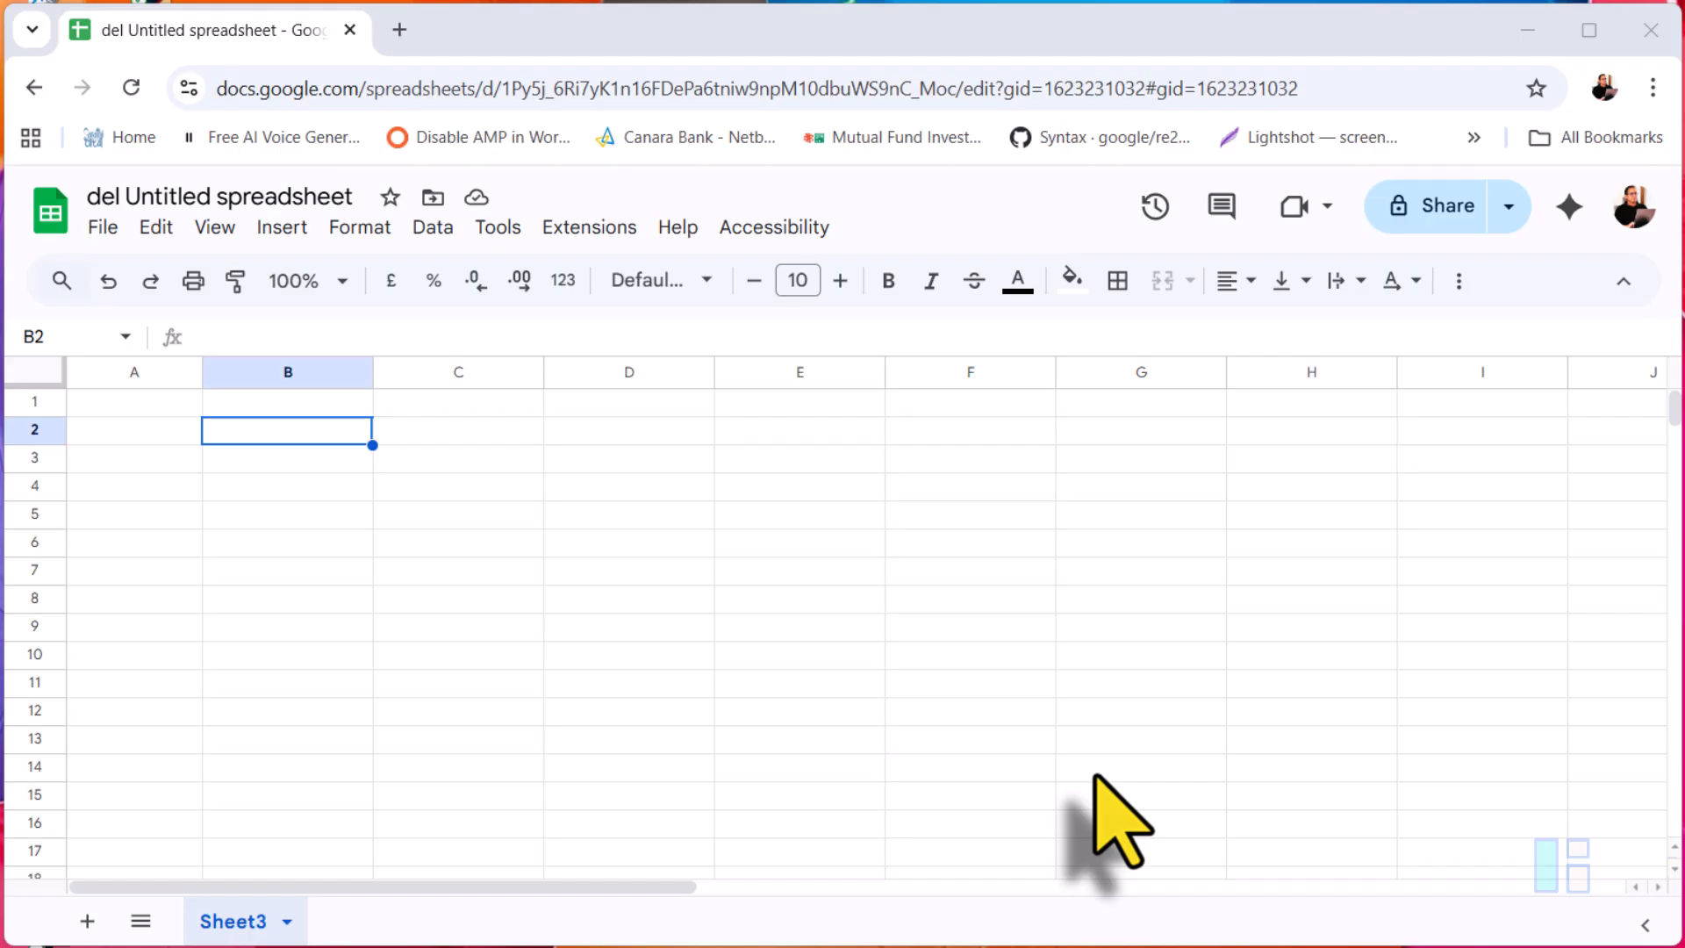
Step: Enter the numbers 1 to 5 down column A in cells A2:A6
click(127, 432)
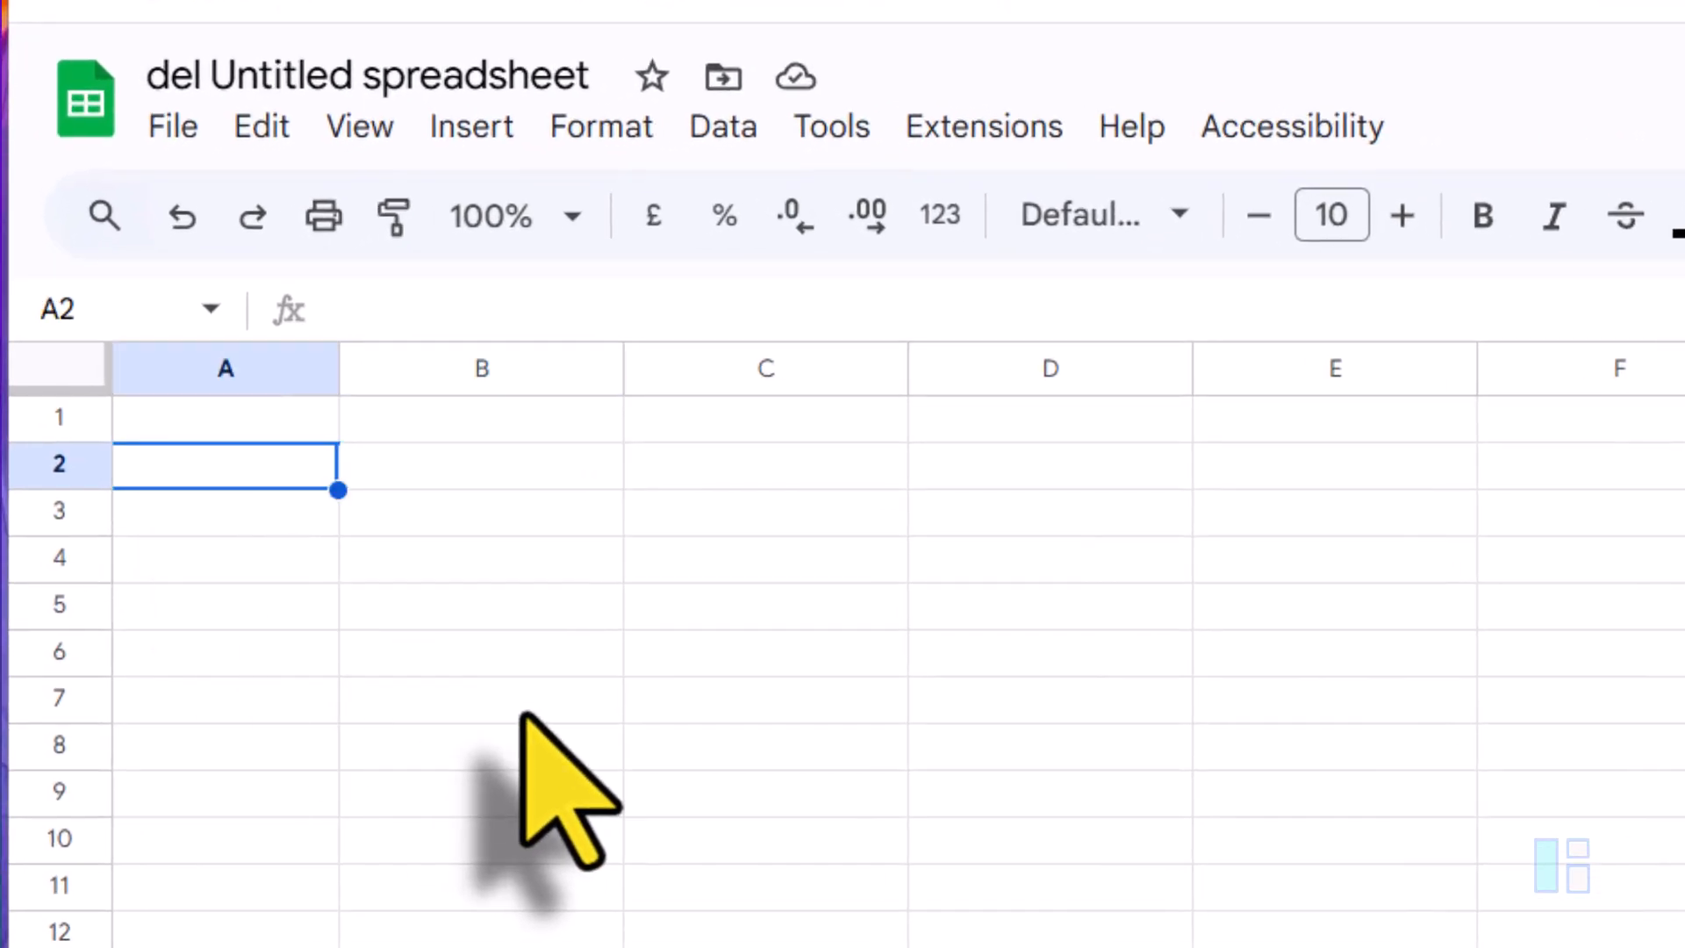
text(1)
key(Return)
text(2)
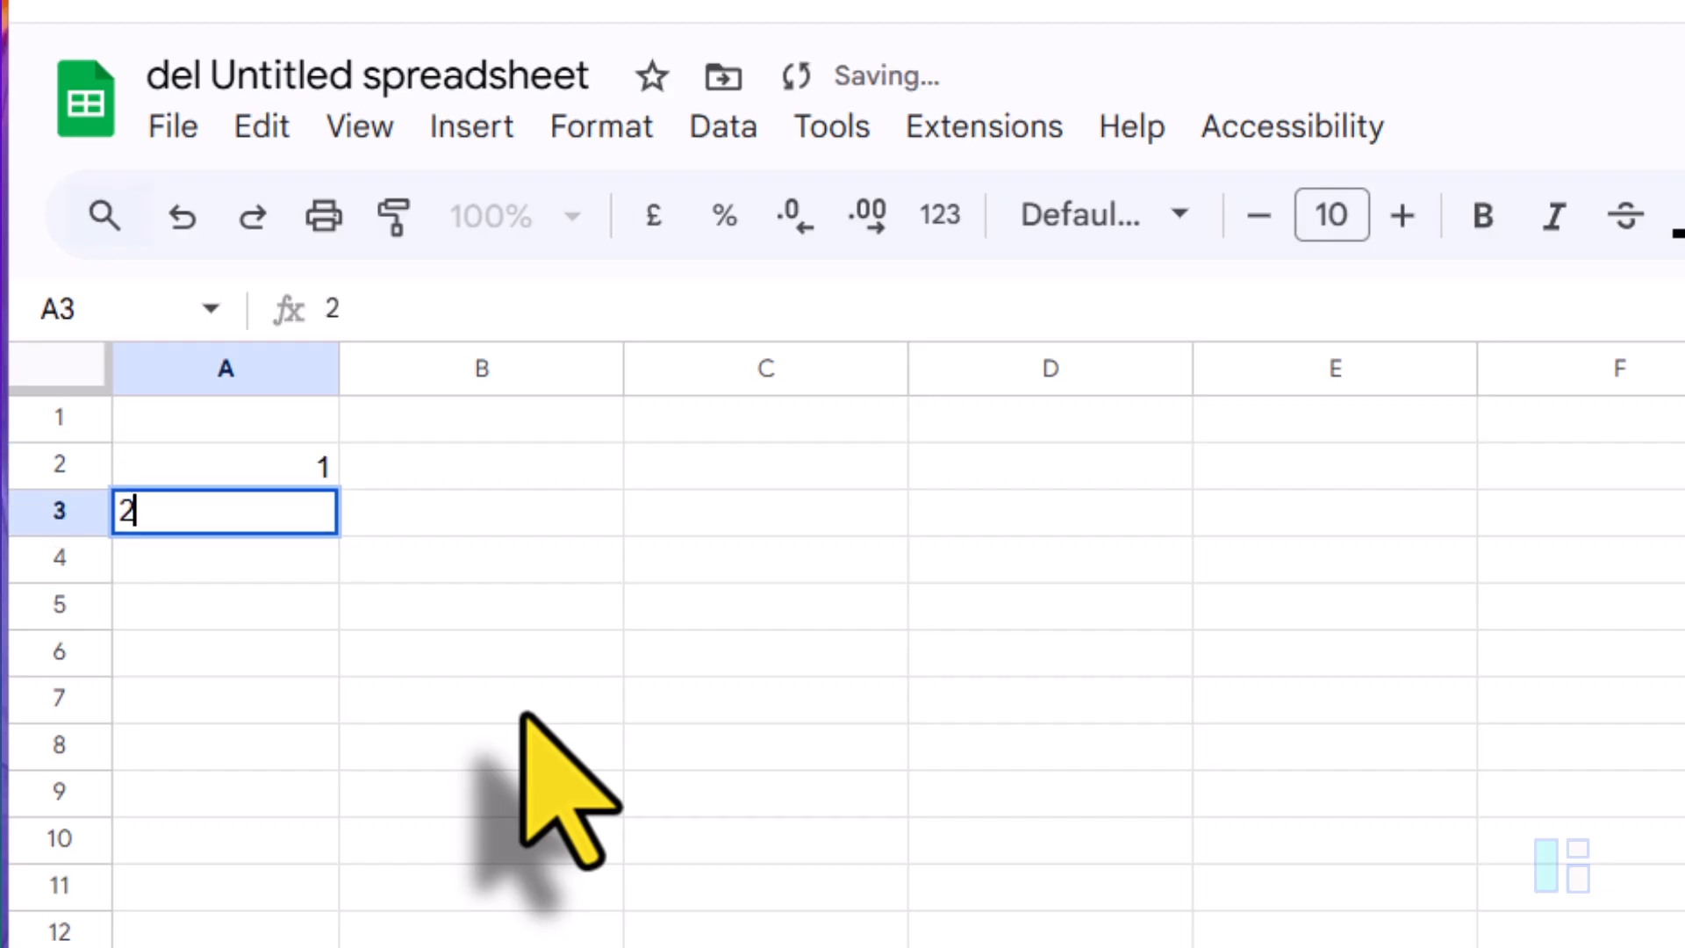
key(Return)
text(3)
key(Return)
text(4)
key(Return)
text(5)
Step: Enter Task 1 and Task 2 in B2:B3, then fill the series down to Task 5 in B6
key(Up)
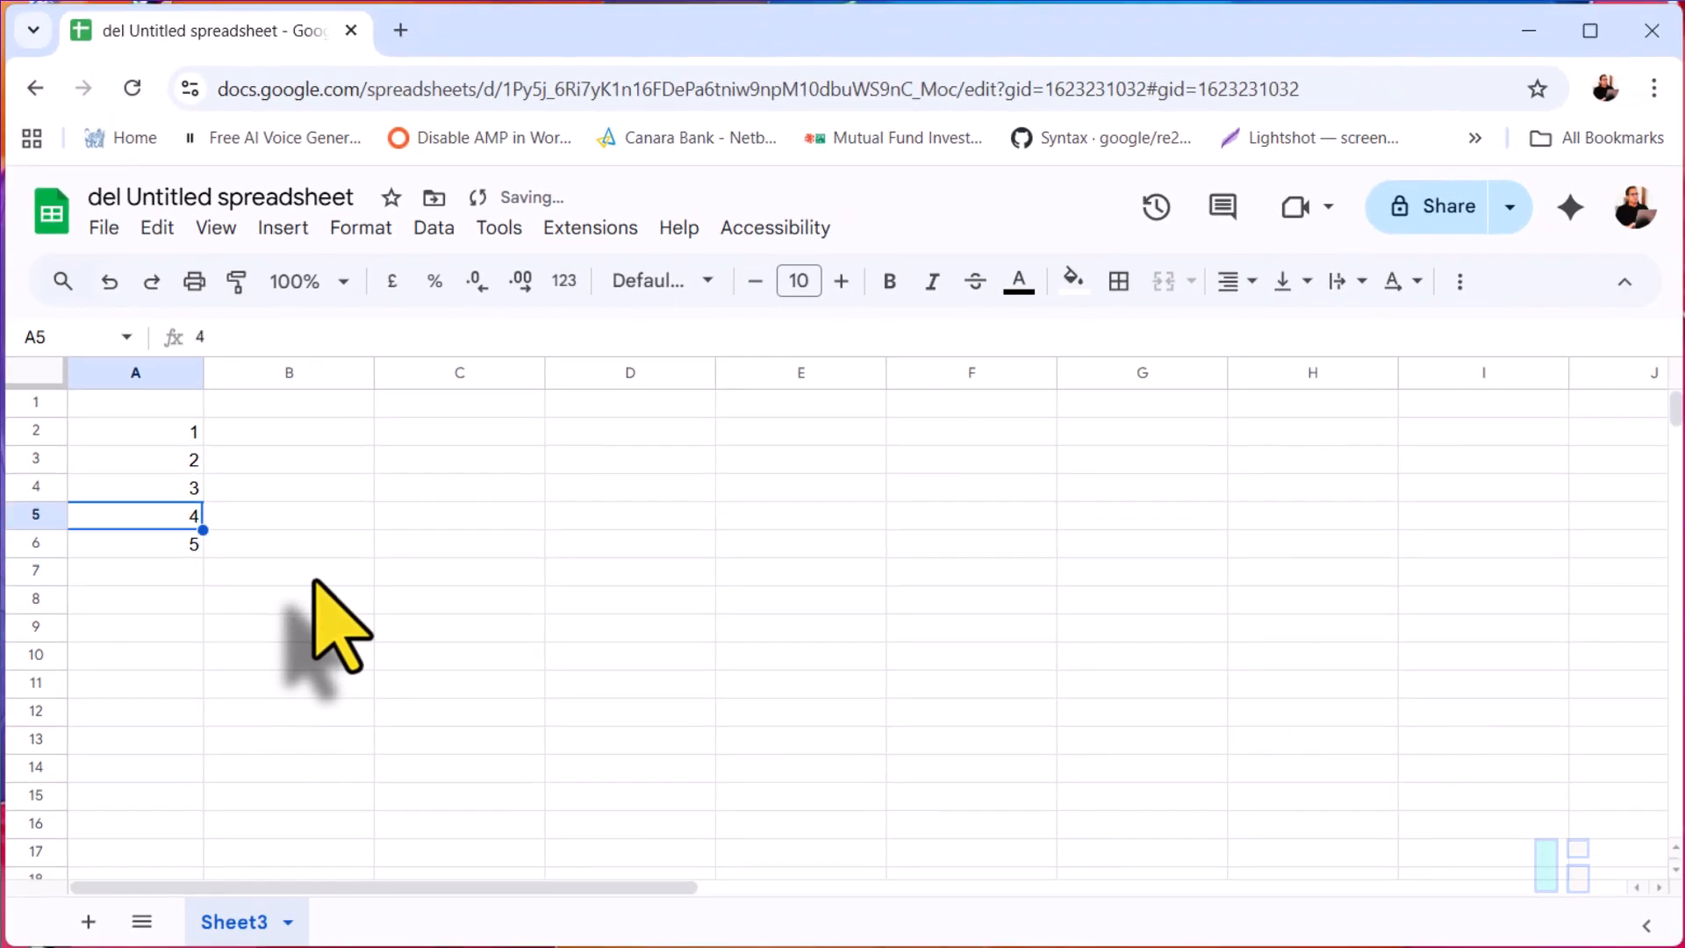
key(Up)
key(Up)
key(Right)
key(Up)
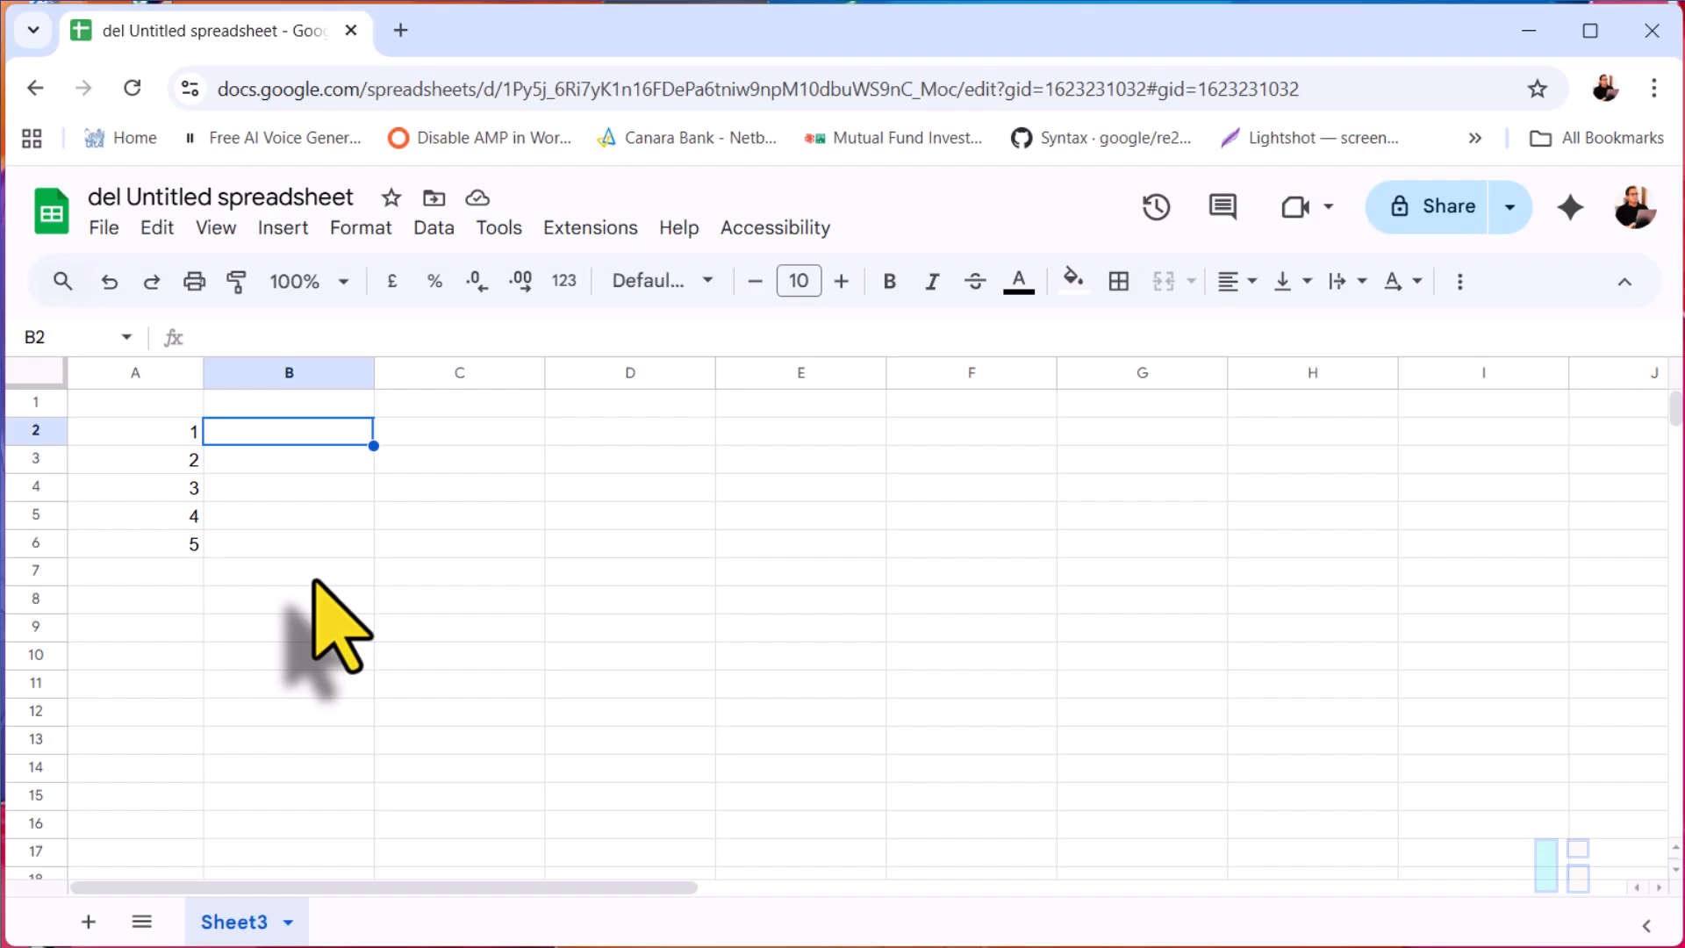
text(Task 1)
key(Return)
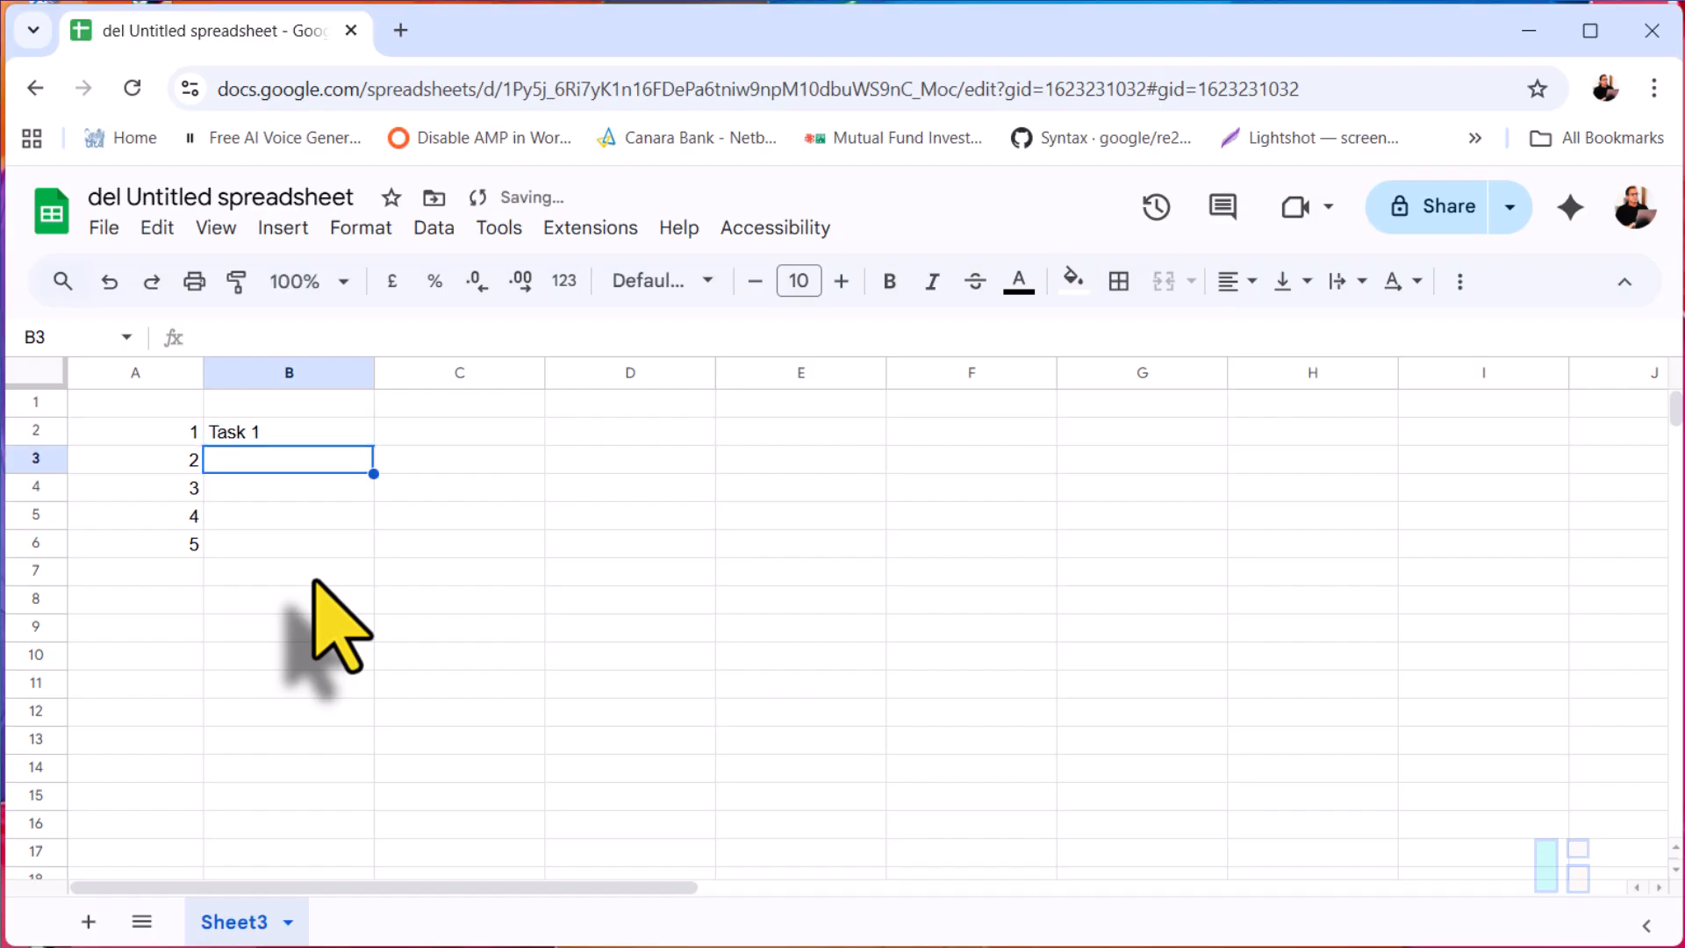
text(Task 2)
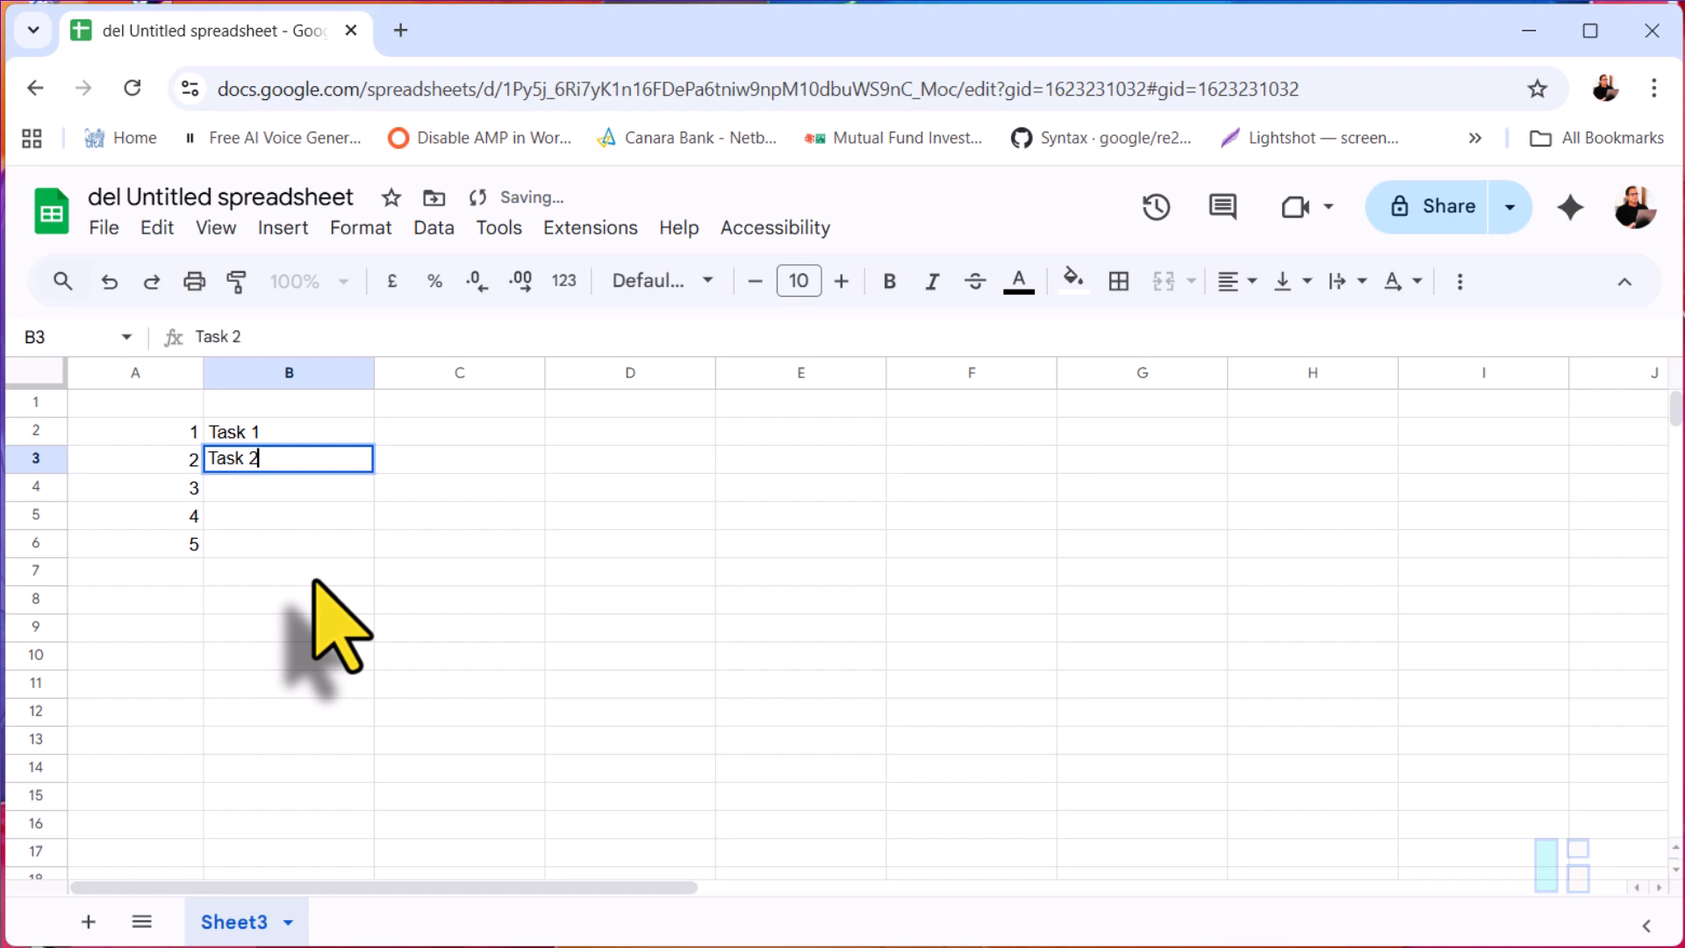
key(Up)
key(shift+Down)
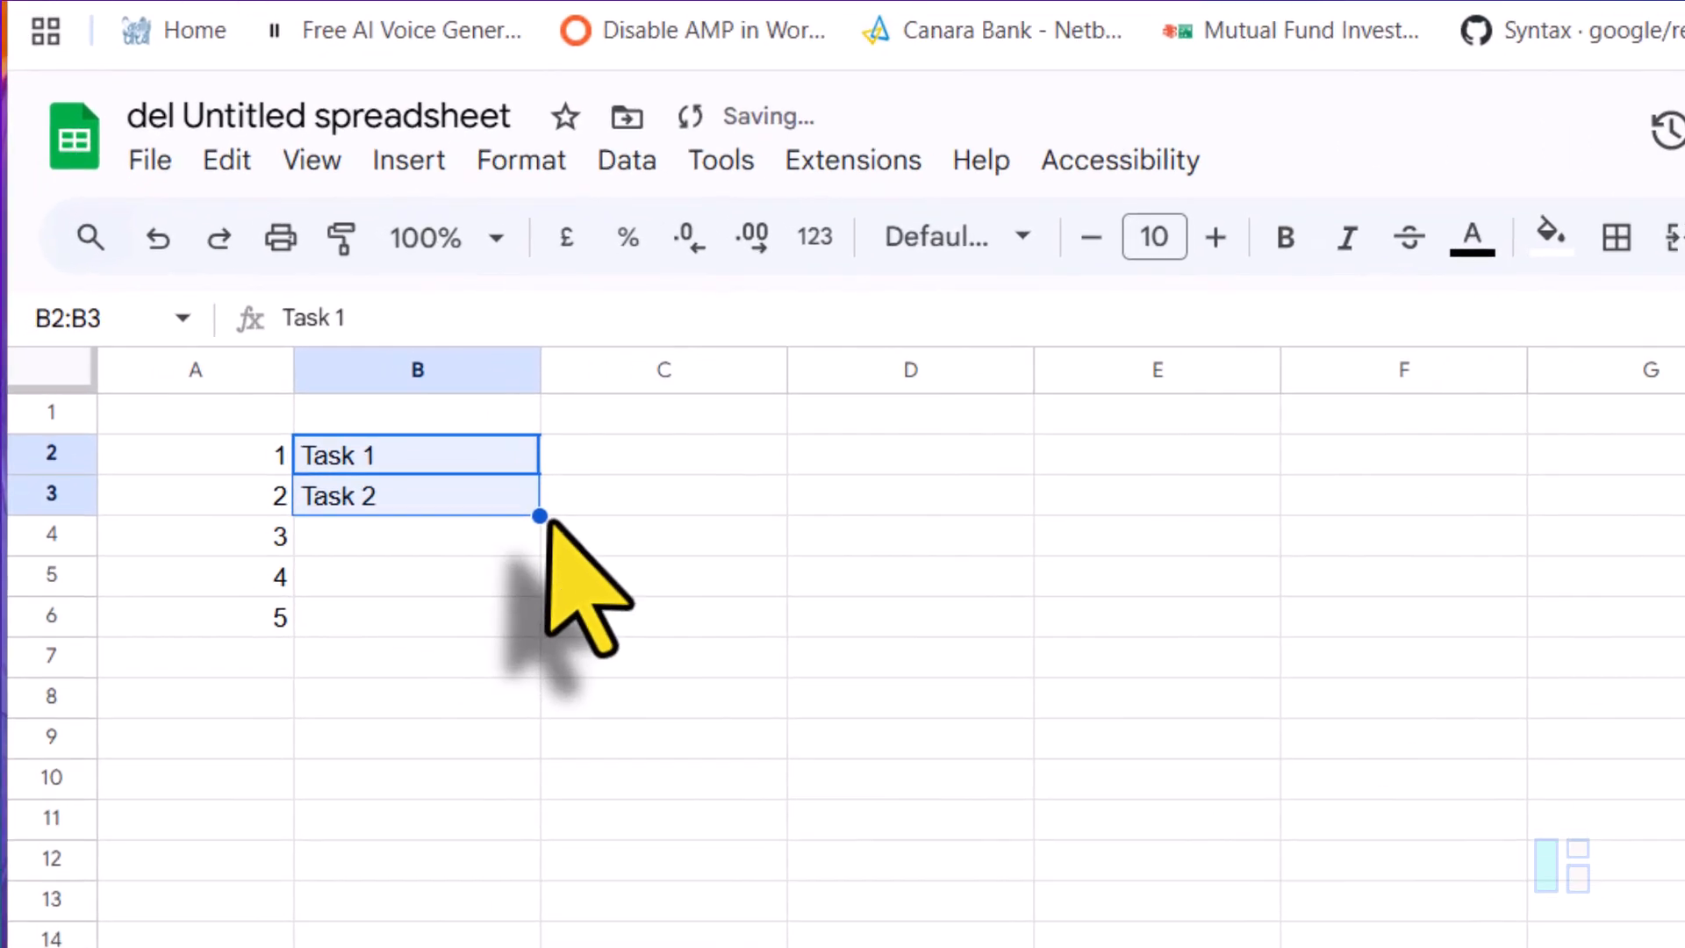
drag(540, 516, 517, 625)
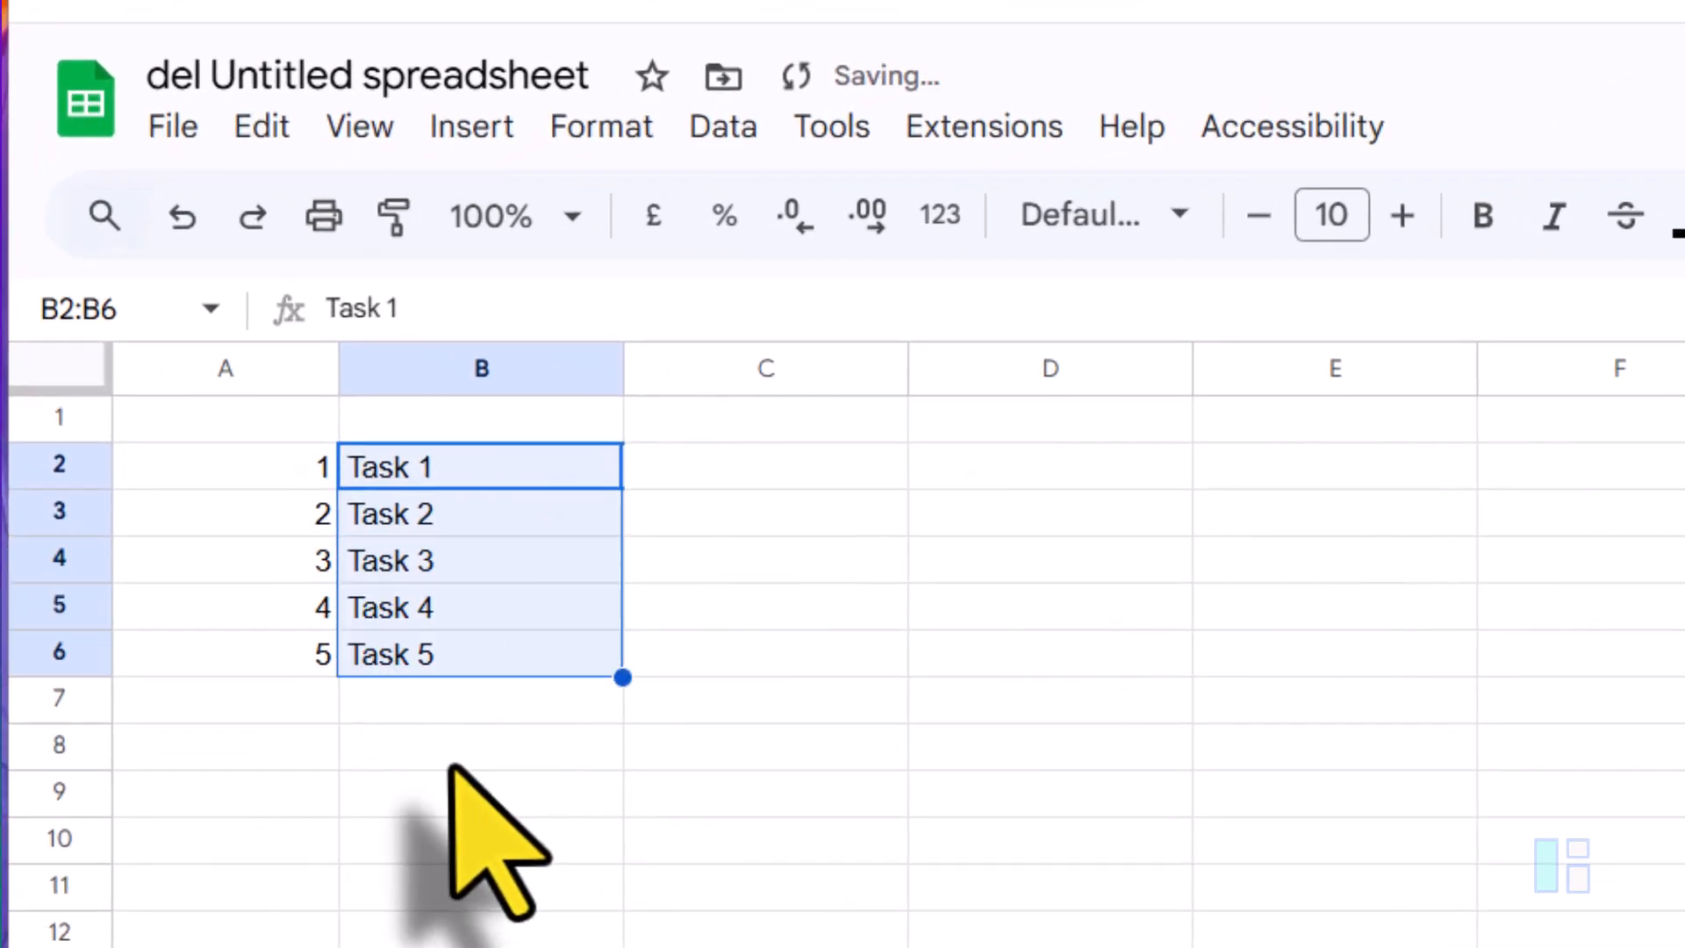
Step: Enter Person 1 and Person 2 in B9:B10, then fill the series down to Person 5 in B13
click(441, 792)
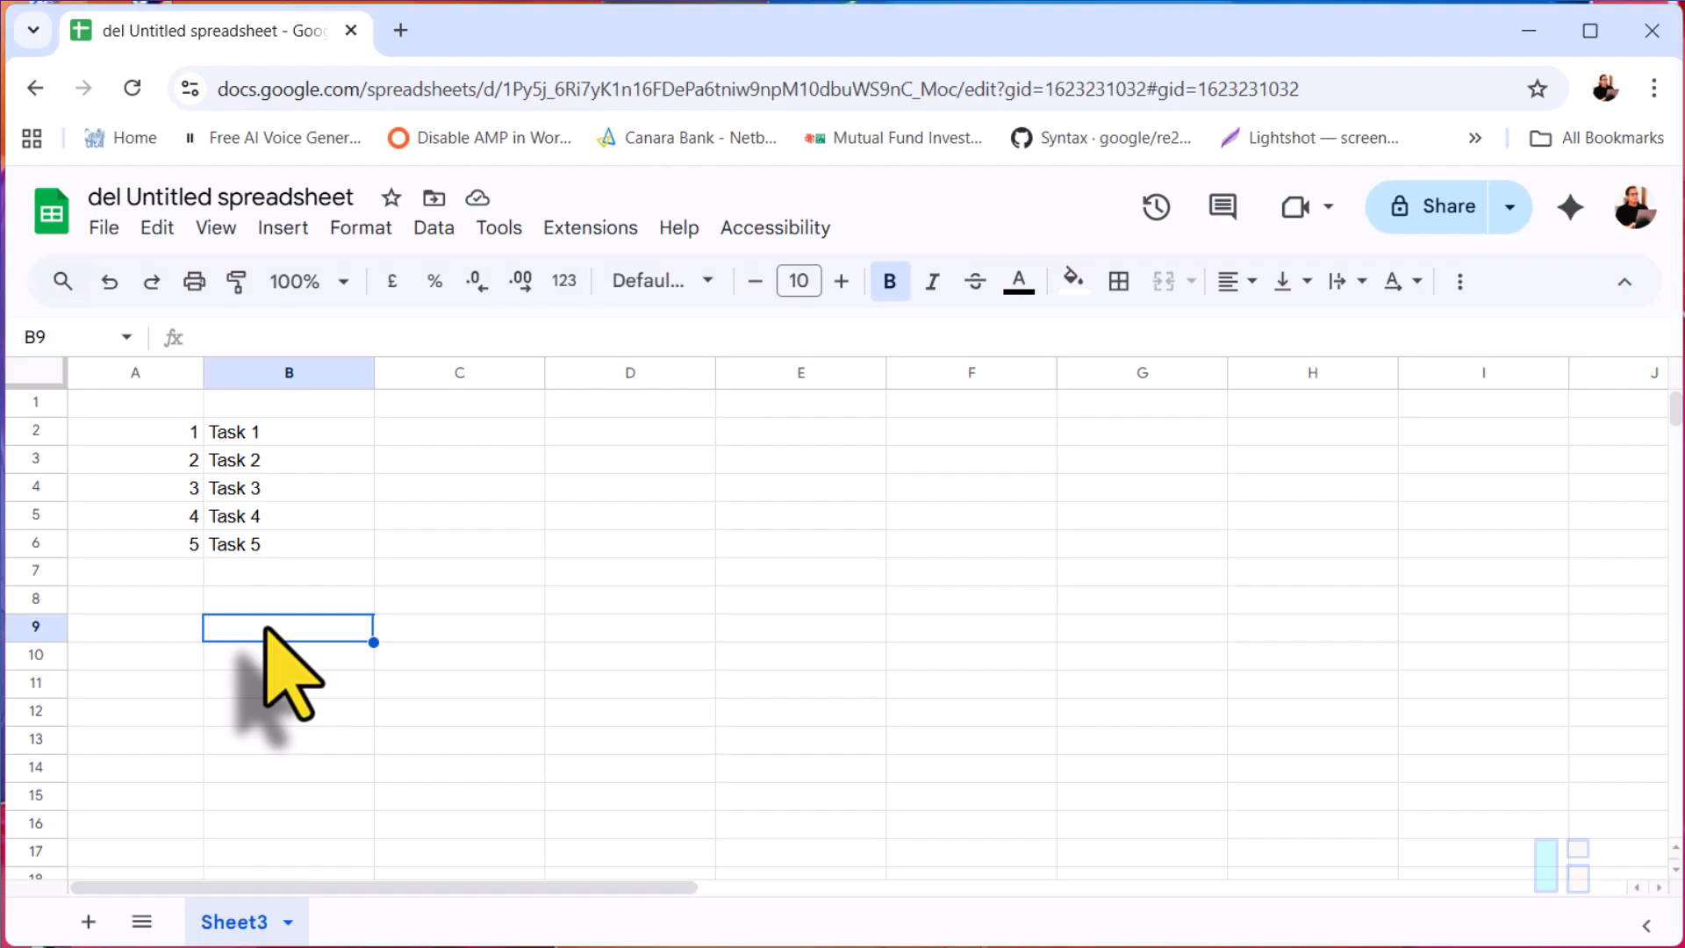
text(P)
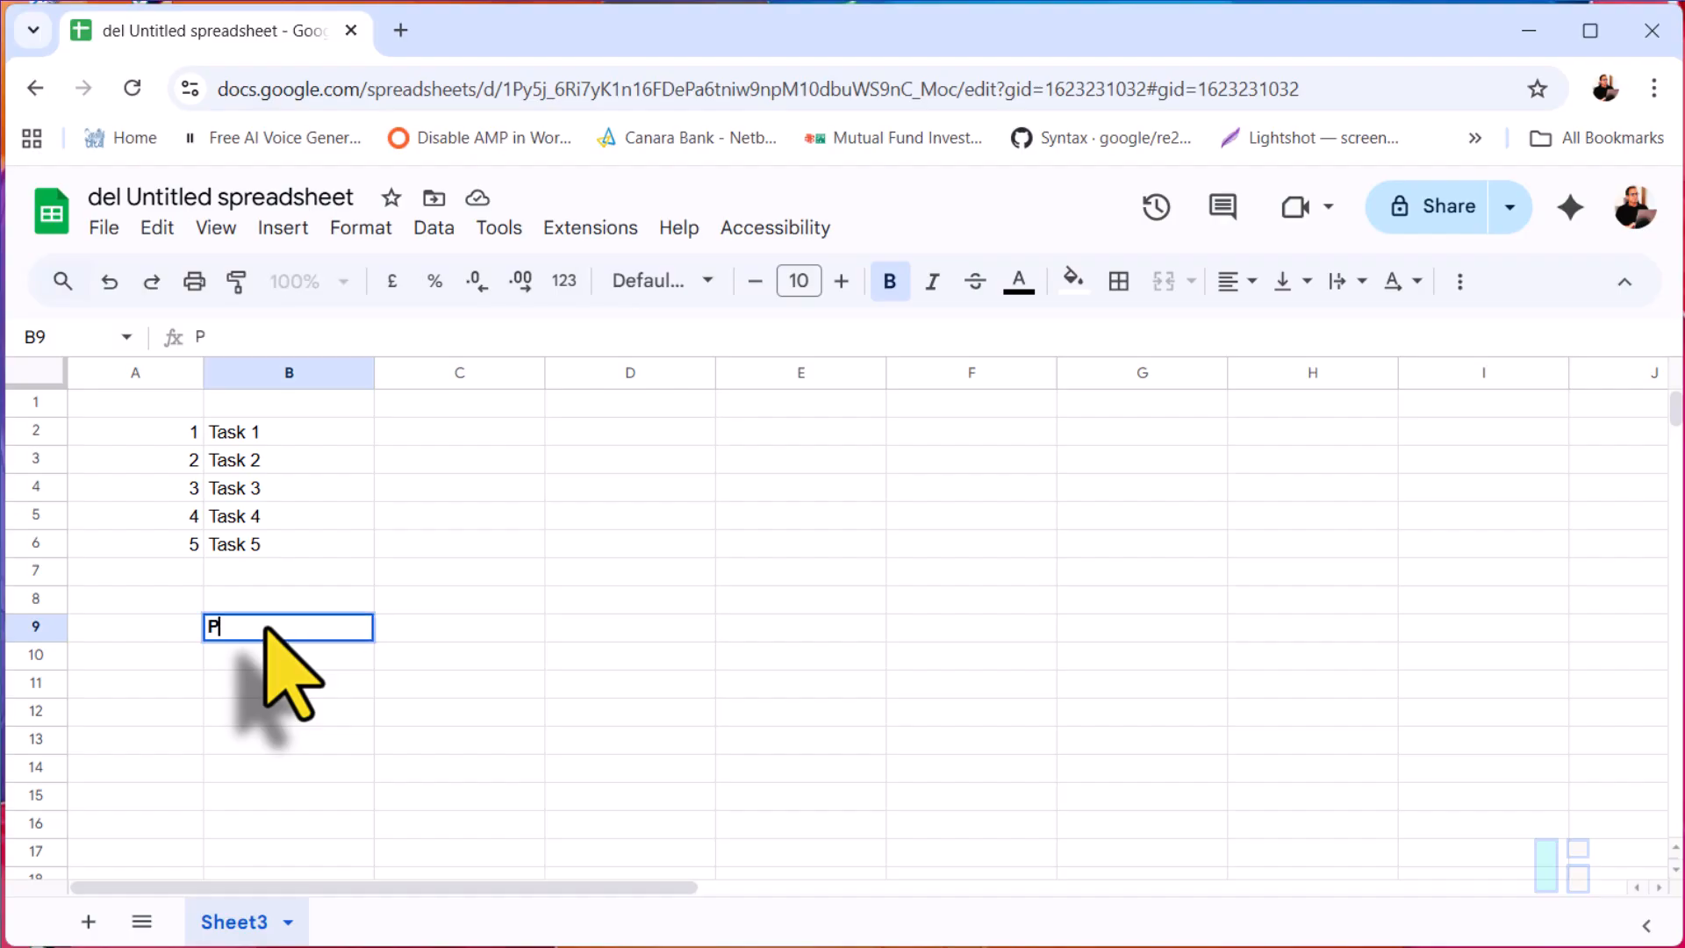
text(erson 1)
key(Return)
text(Person 2)
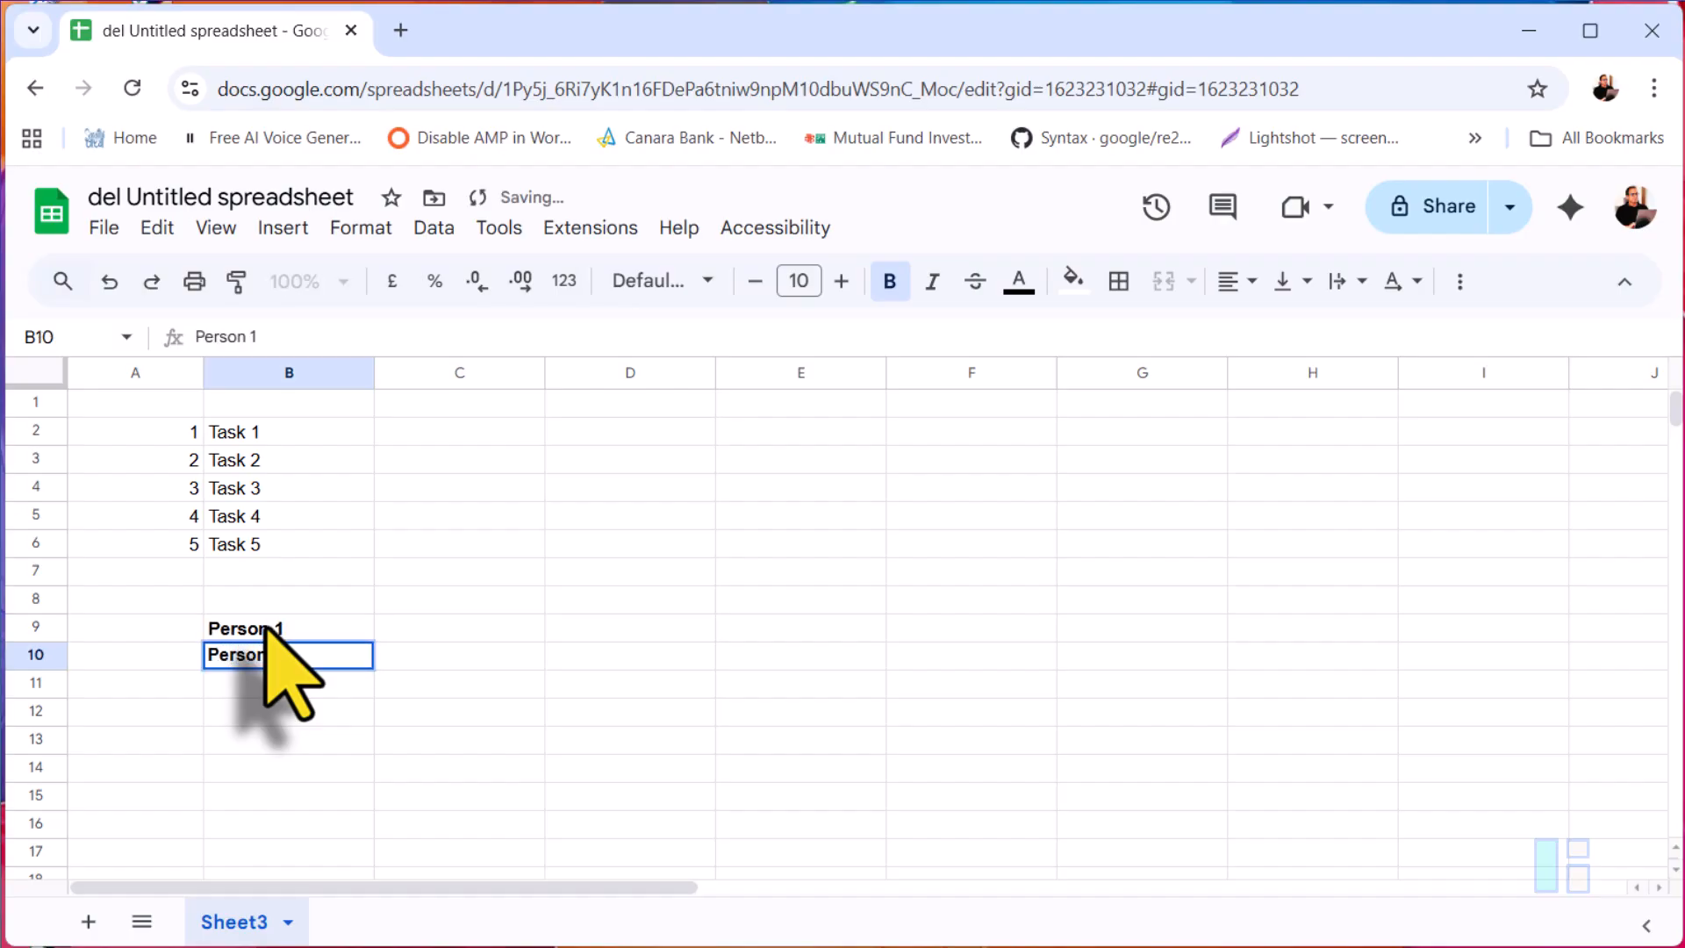
key(Return)
key(Up)
drag(266, 628, 270, 646)
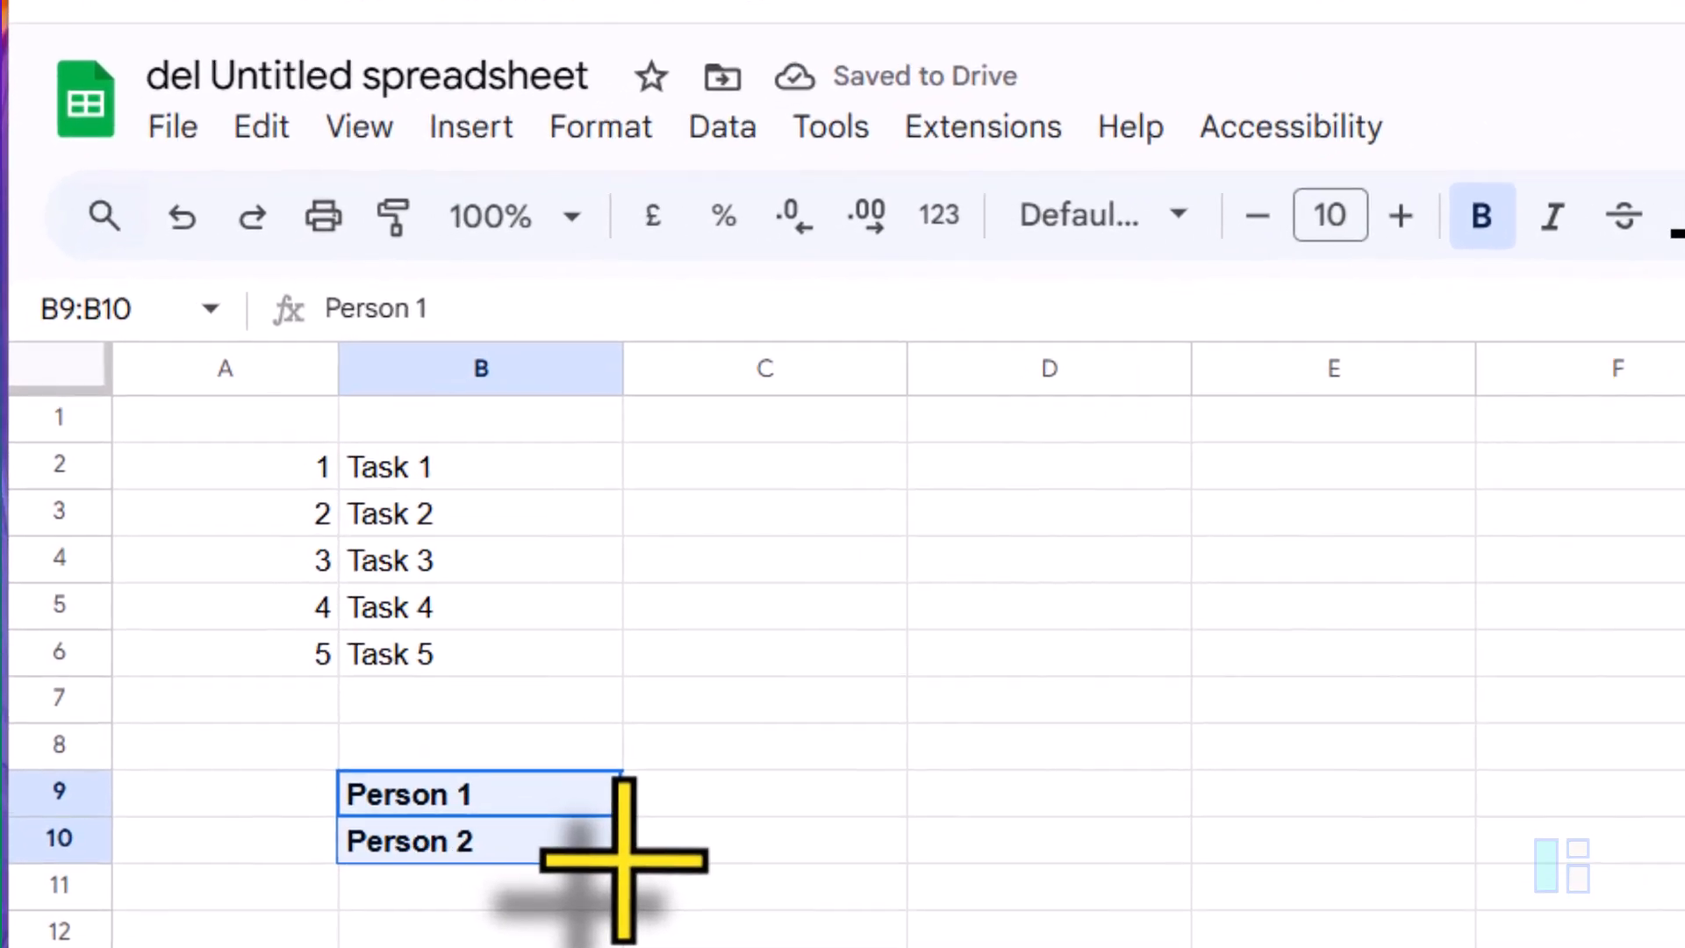
drag(479, 754, 471, 811)
drag(610, 926, 667, 944)
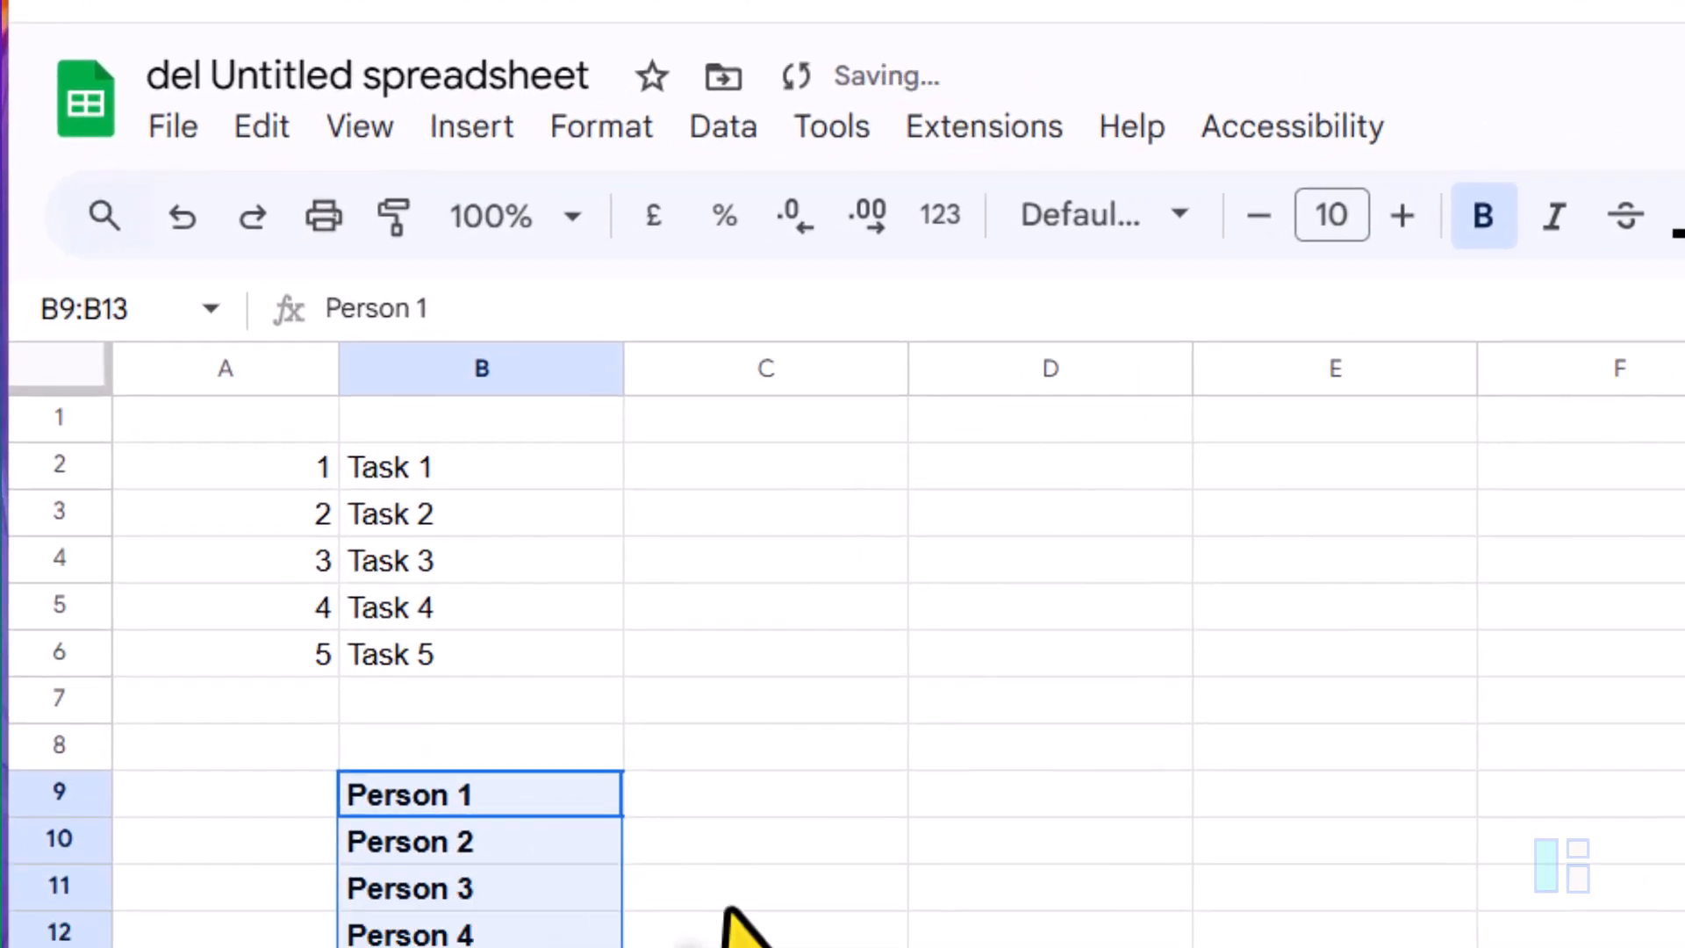
Step: In C1, enter =COUNTA(B2:B6) to count the tasks
click(719, 790)
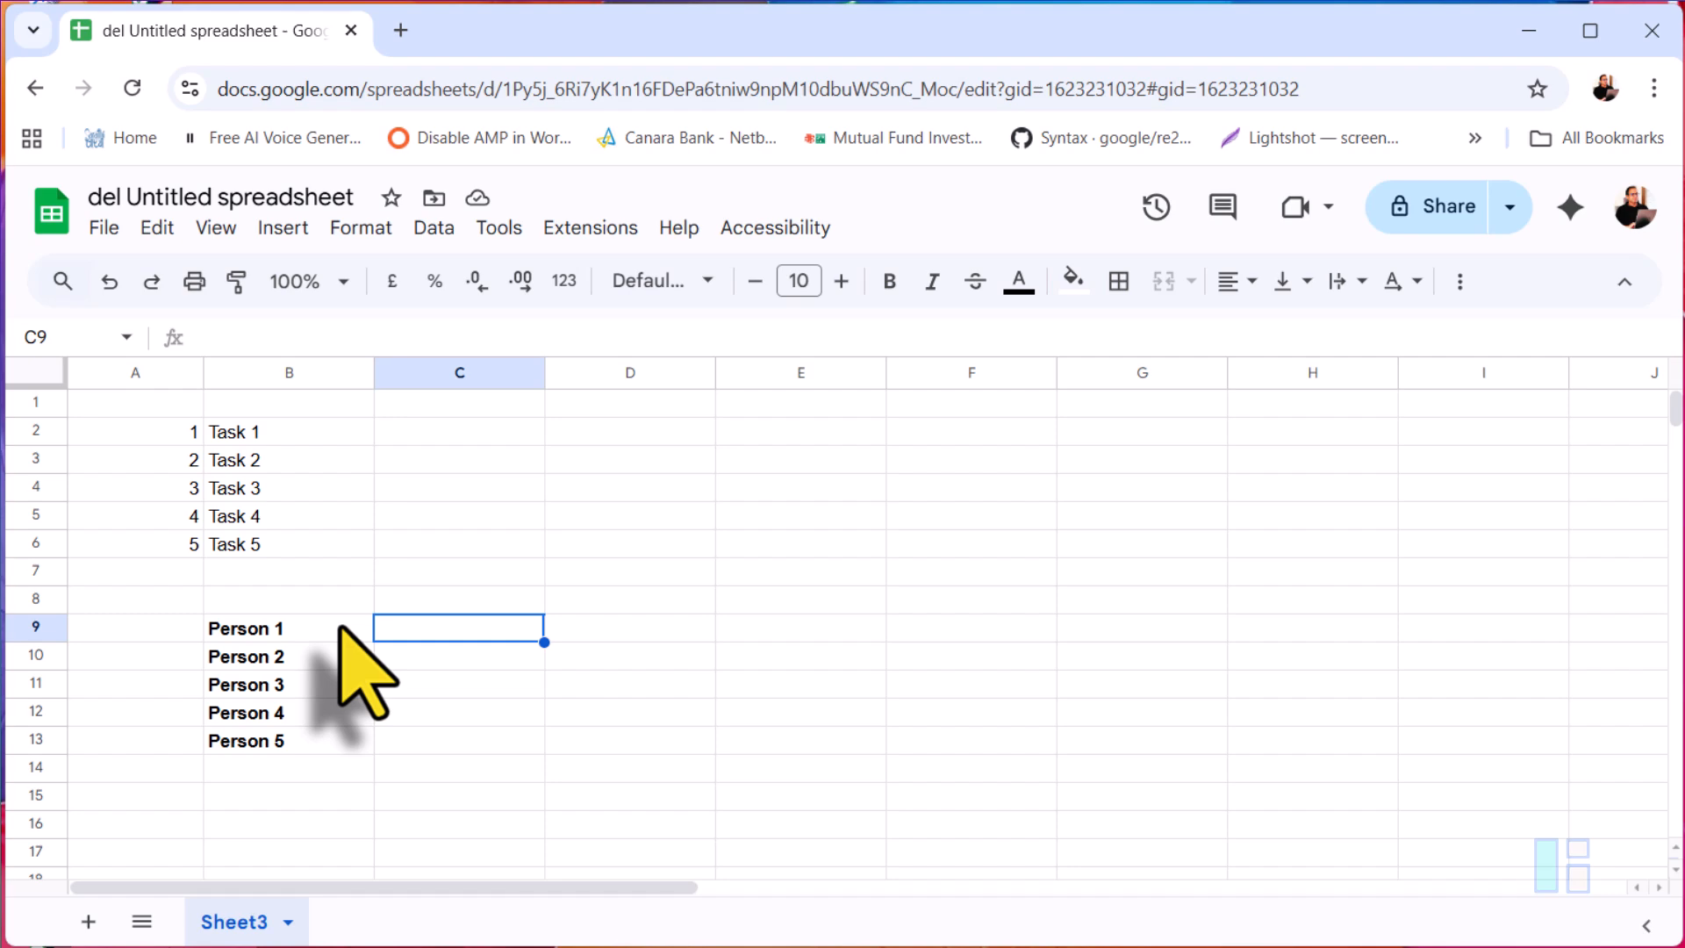
click(406, 406)
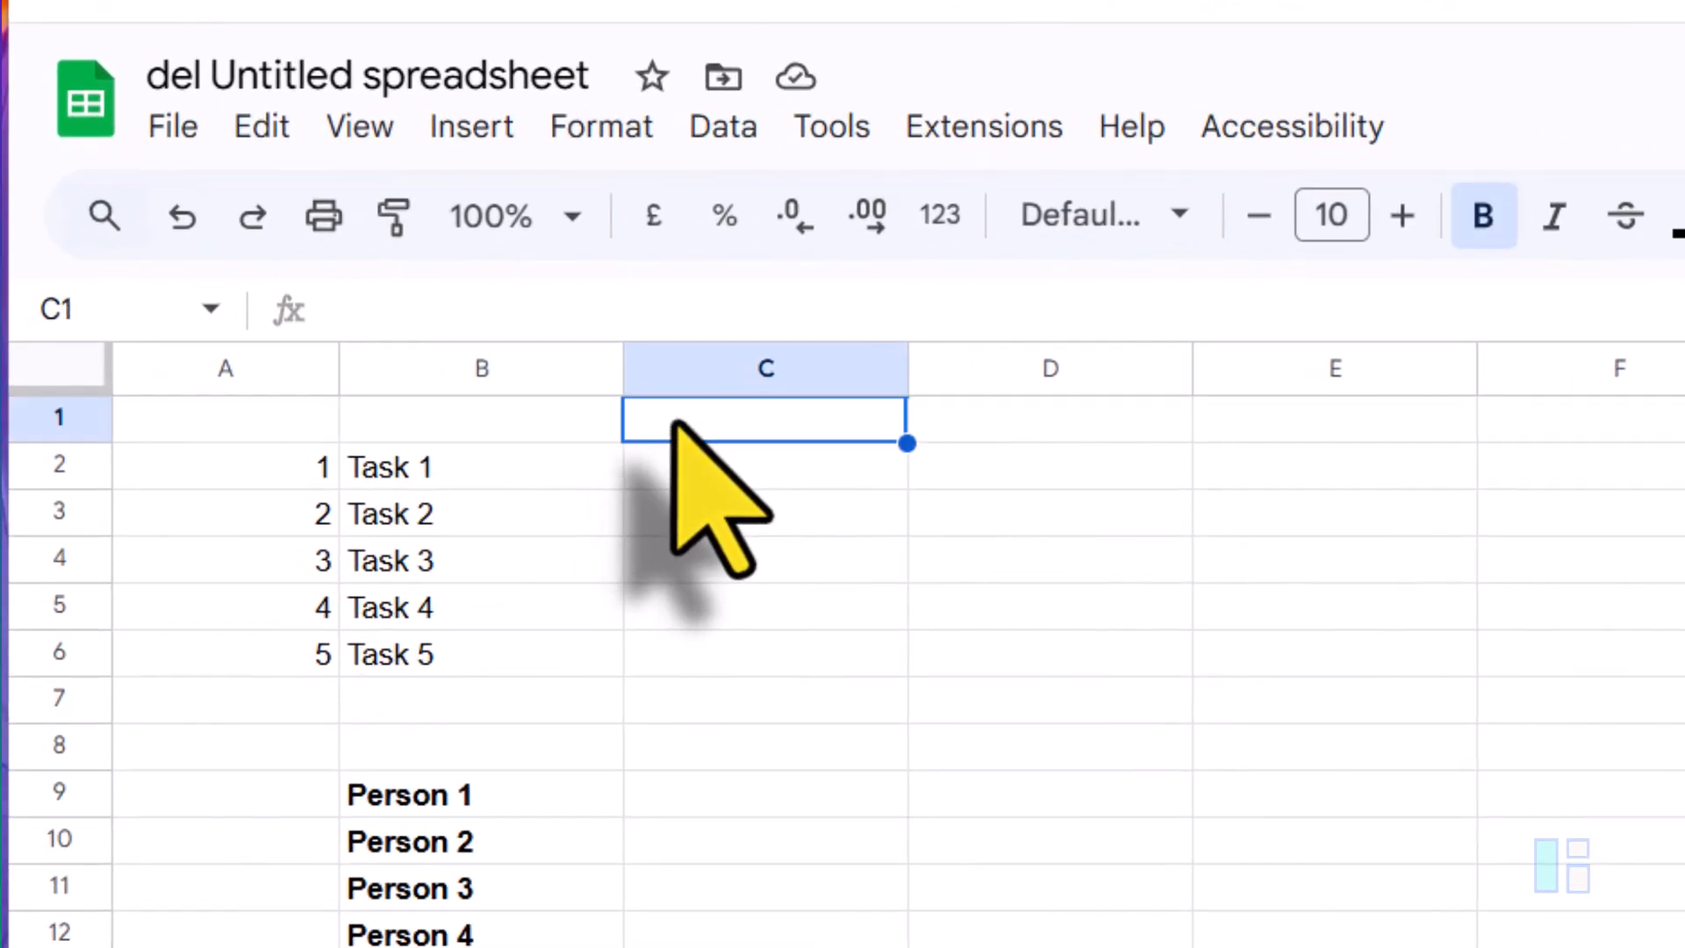
text(=)
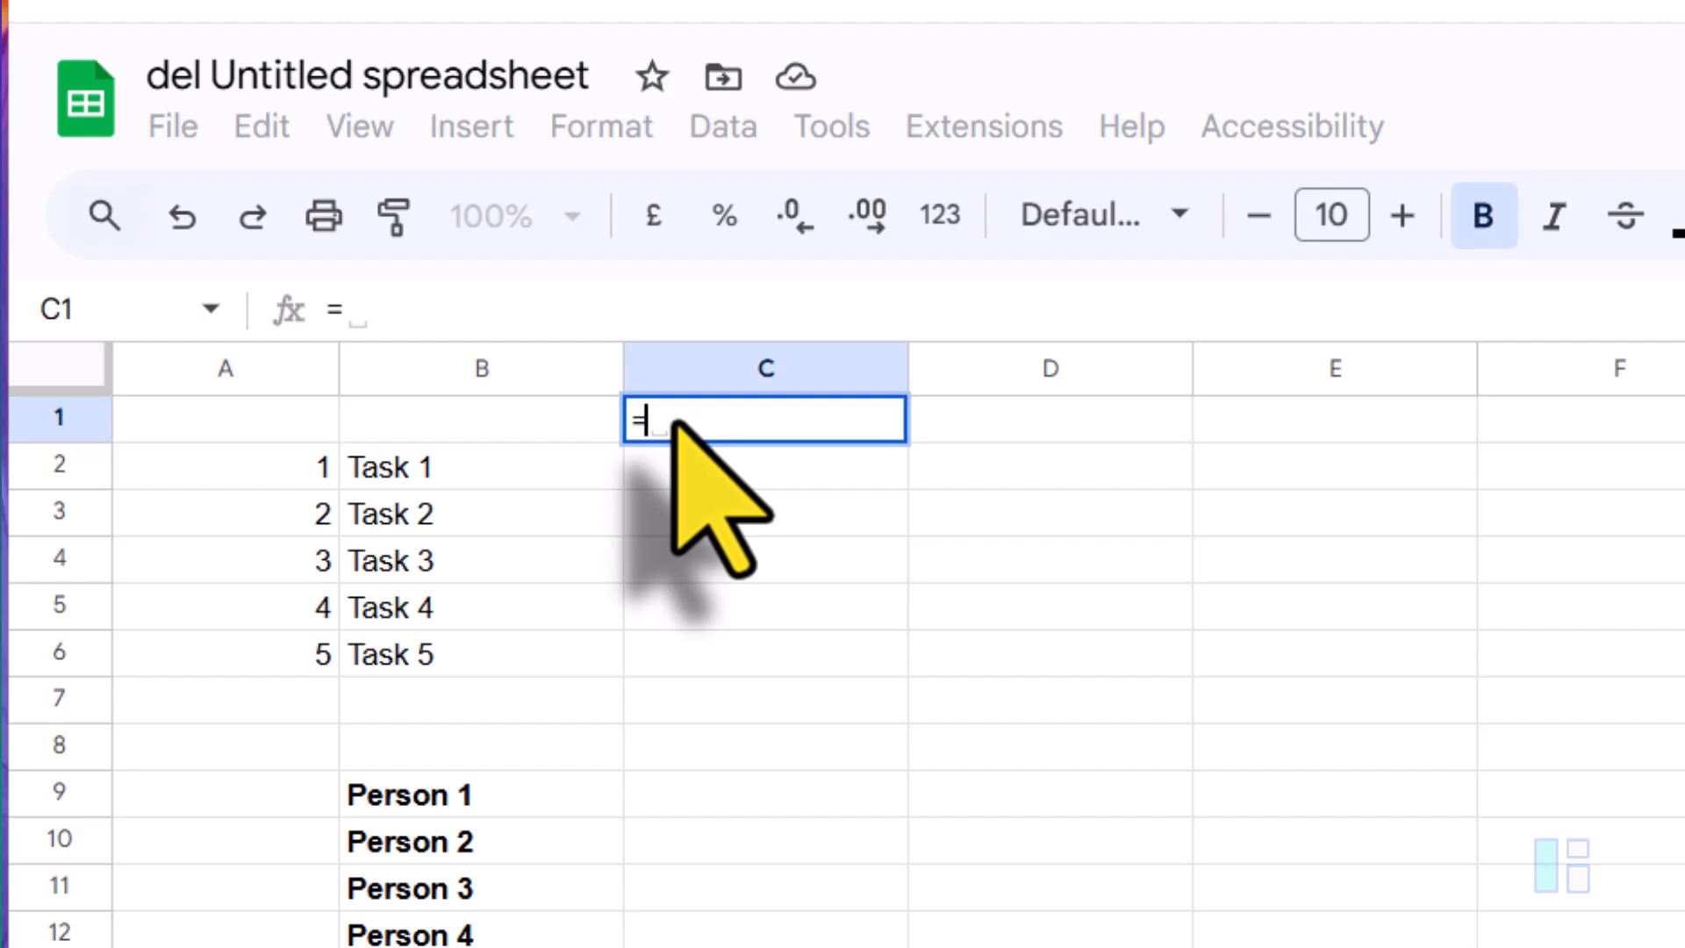
text(COUNTA)
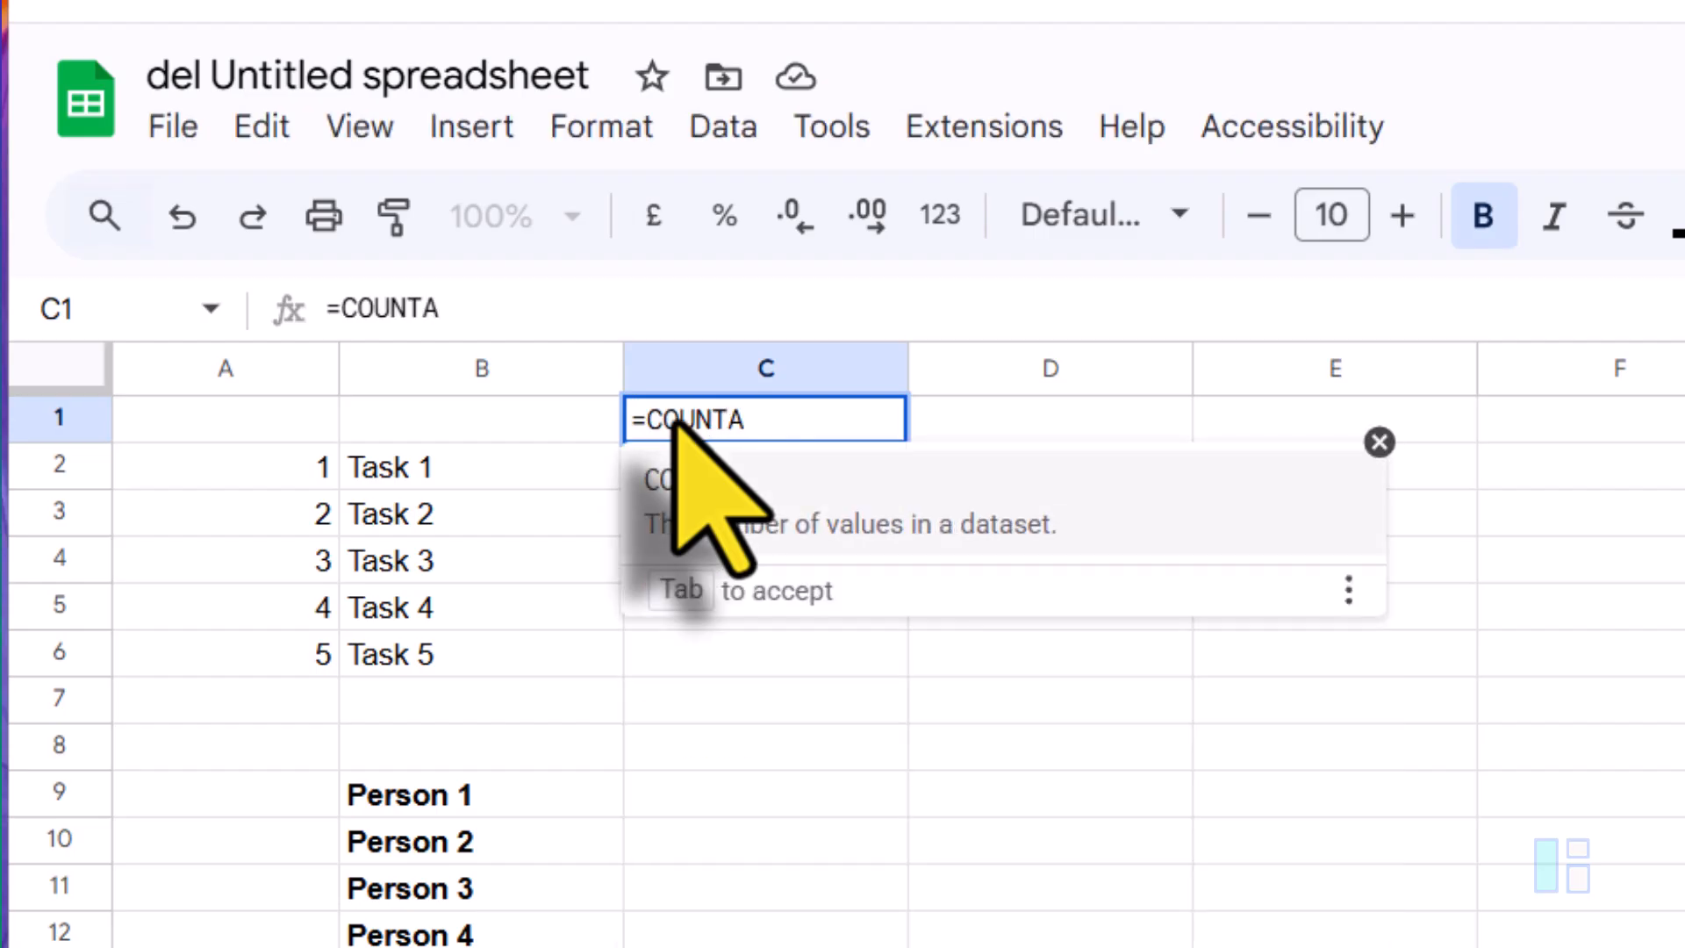
text(()
key(Left)
key(Down)
key(shift+Down)
key(shift+Down)
key(shift+Down)
key(shift+Down)
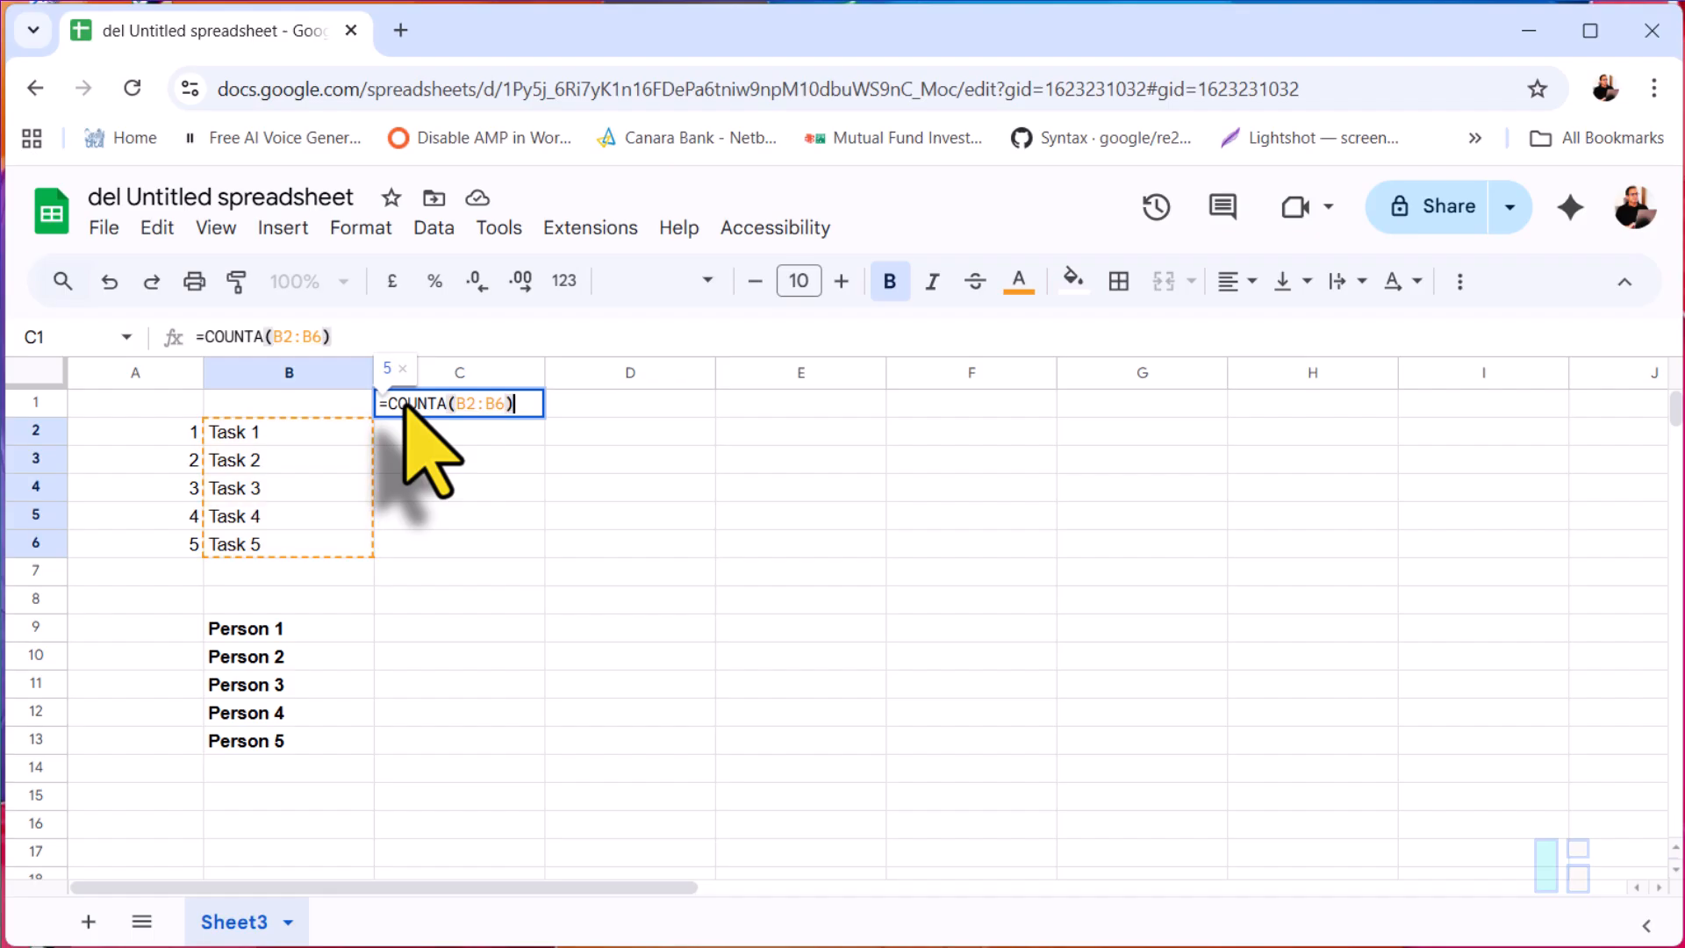
key(Return)
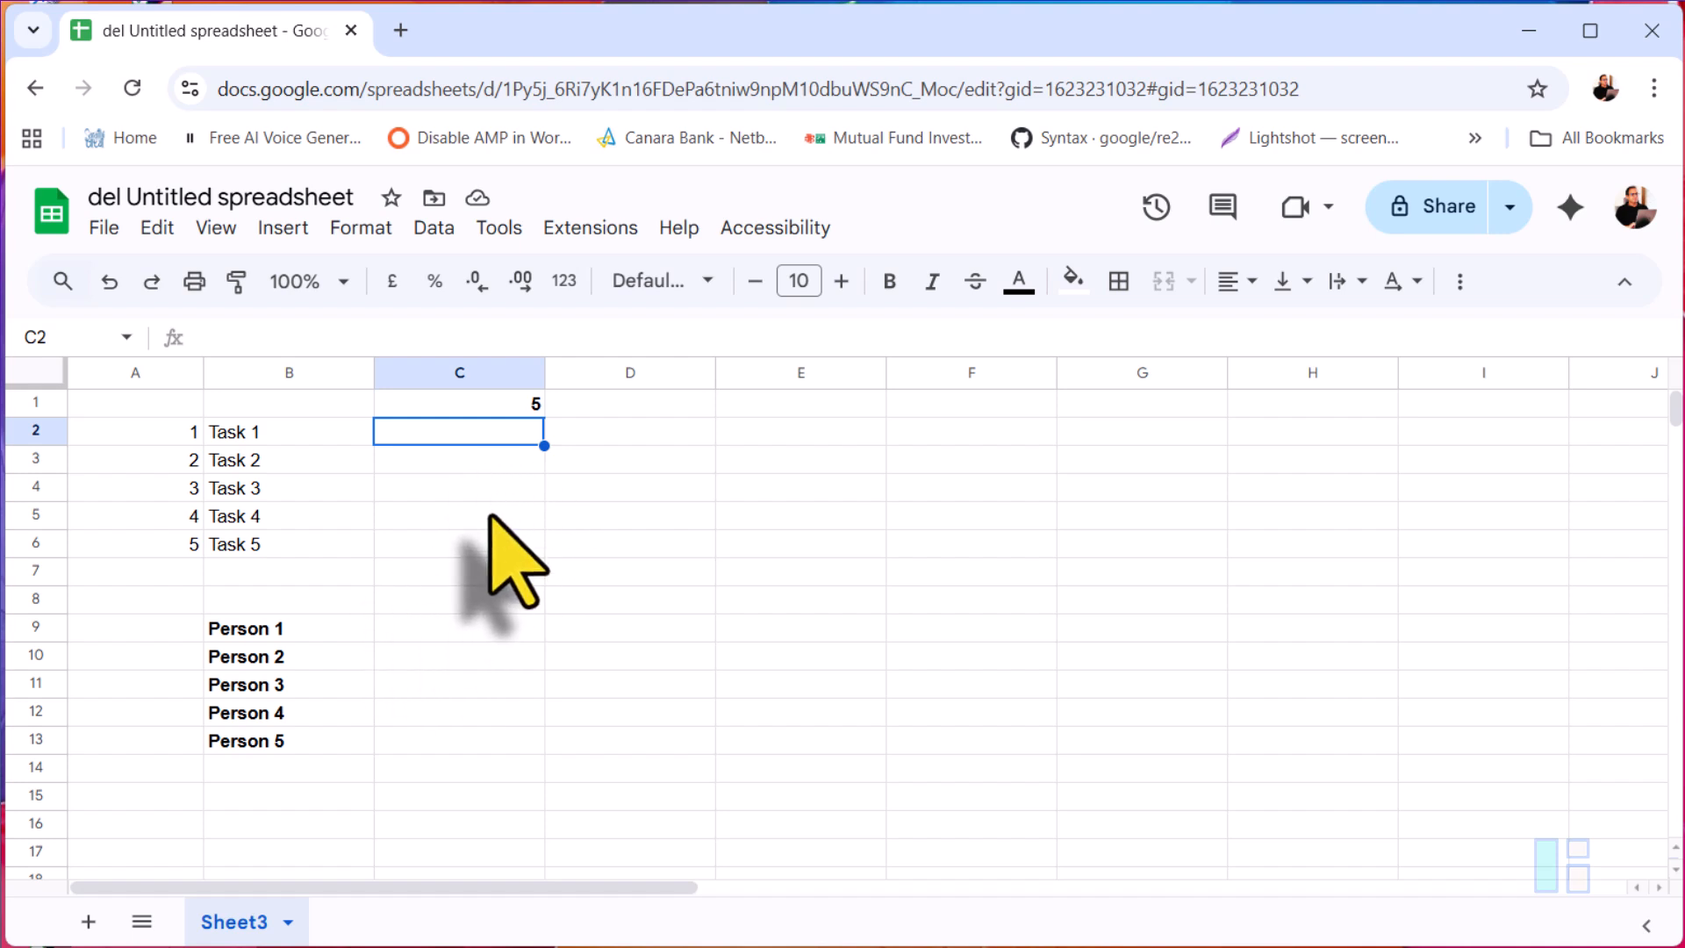
Step: In C2, enter =ArrayFormula(MOD(SEQUENCE(1, C1)+SEQUENCE(C1)-2, 5)+1) to build a rotating number grid
text(=MOD)
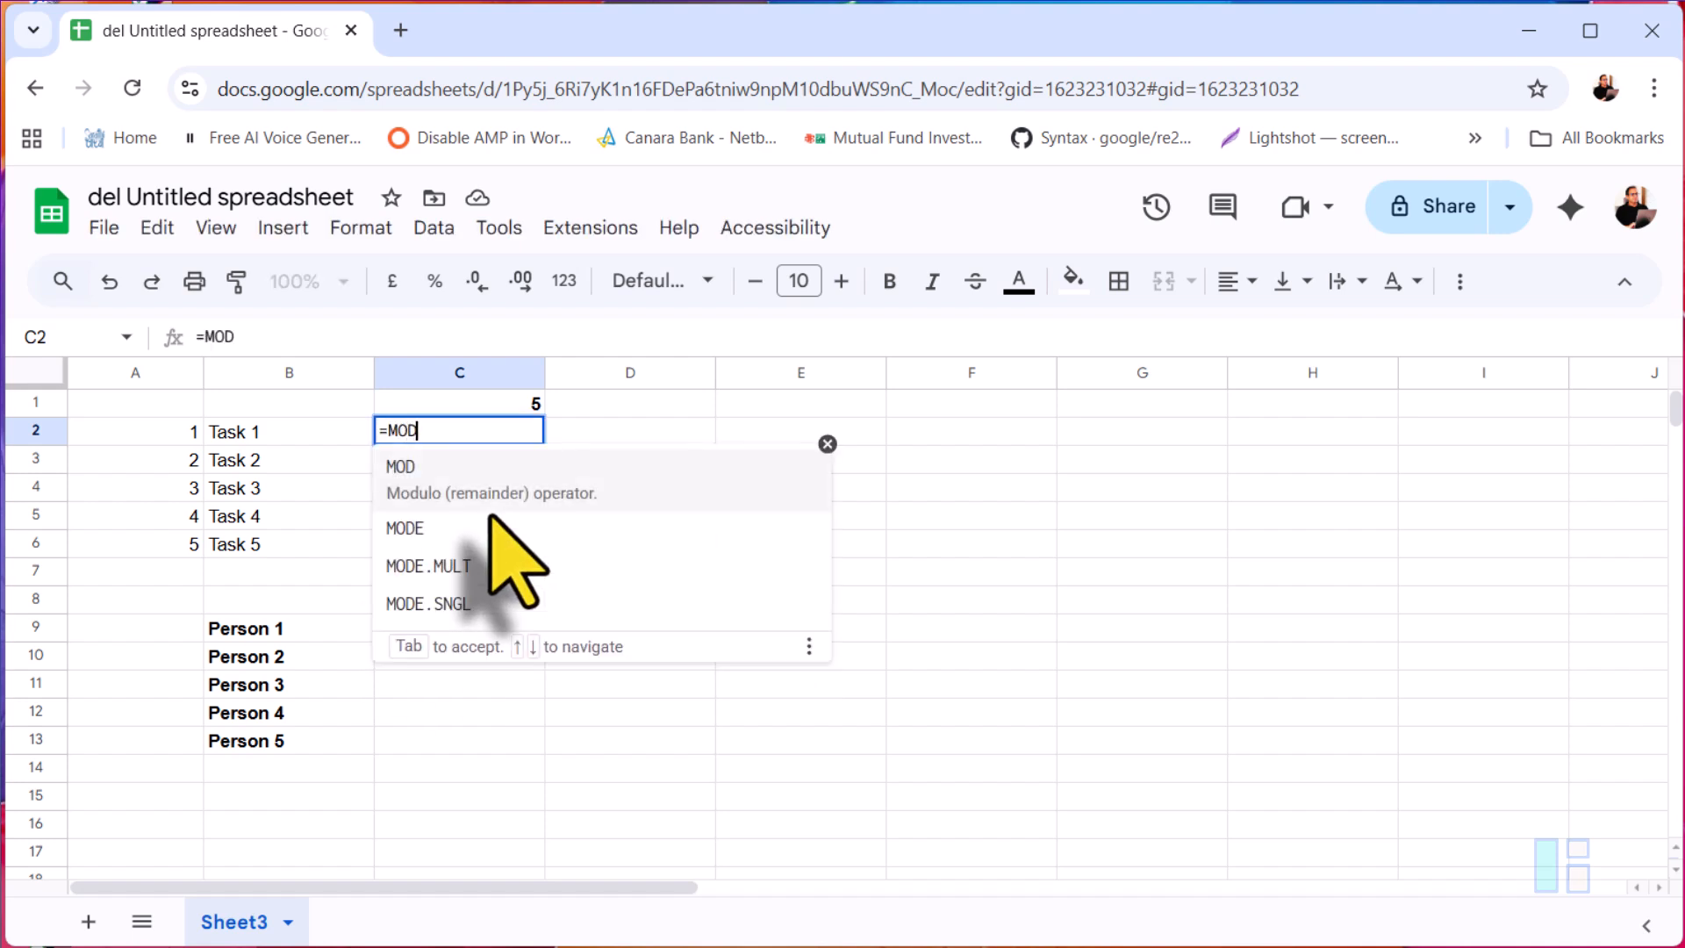
text((SEQ)
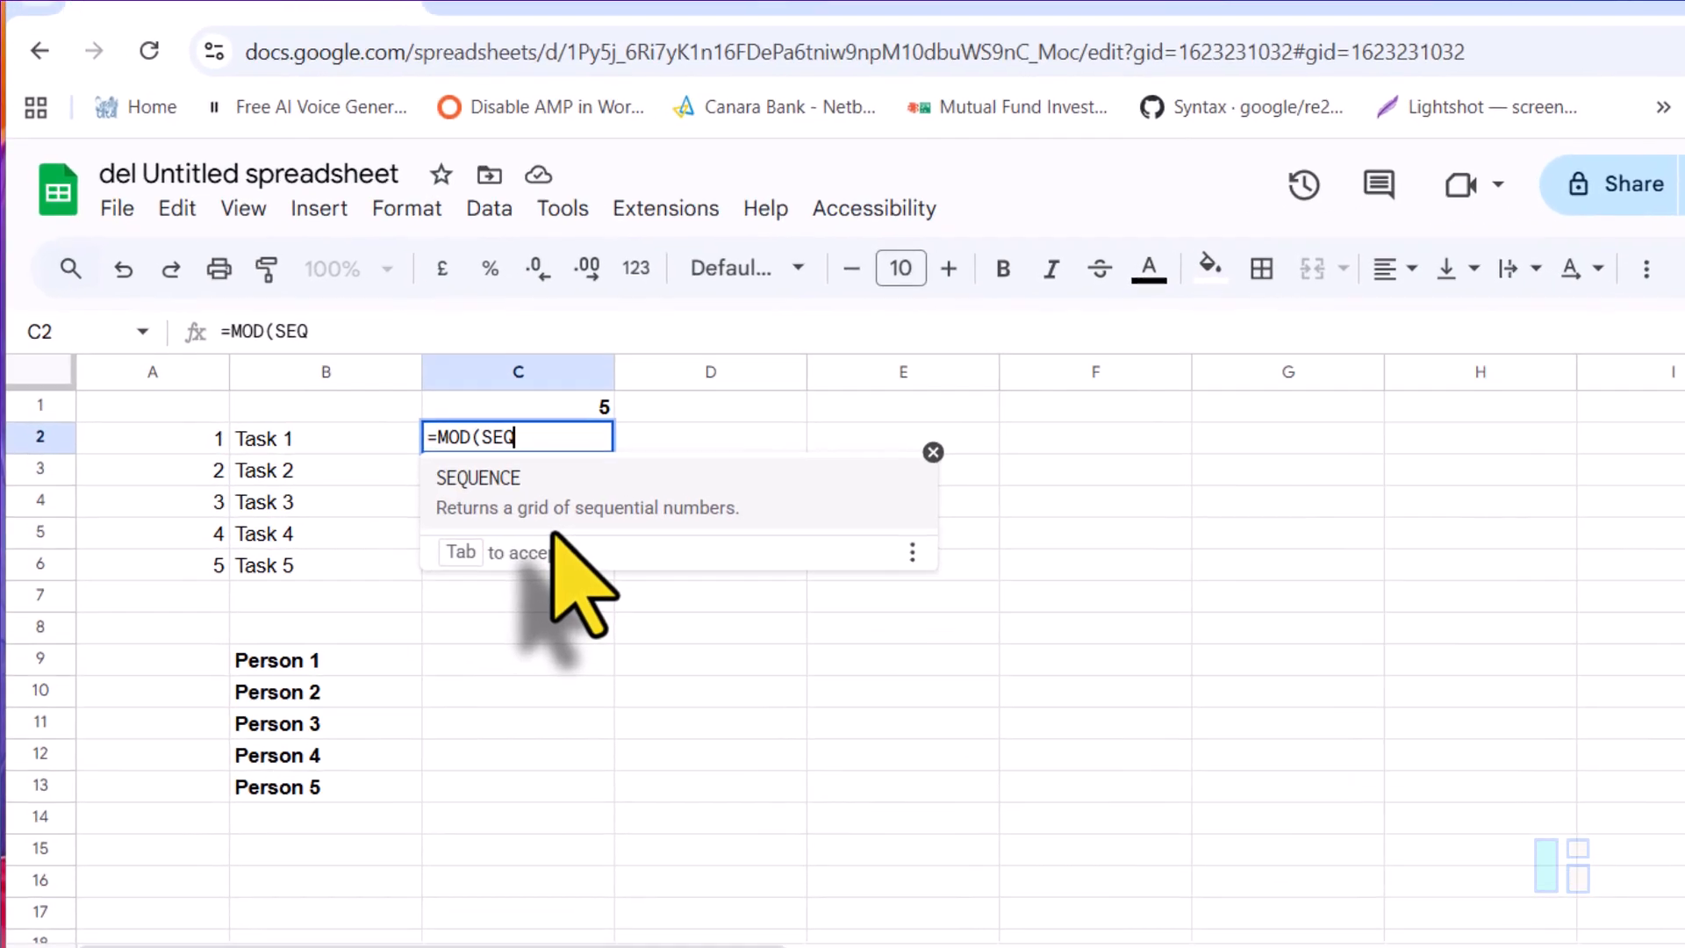
key(Tab)
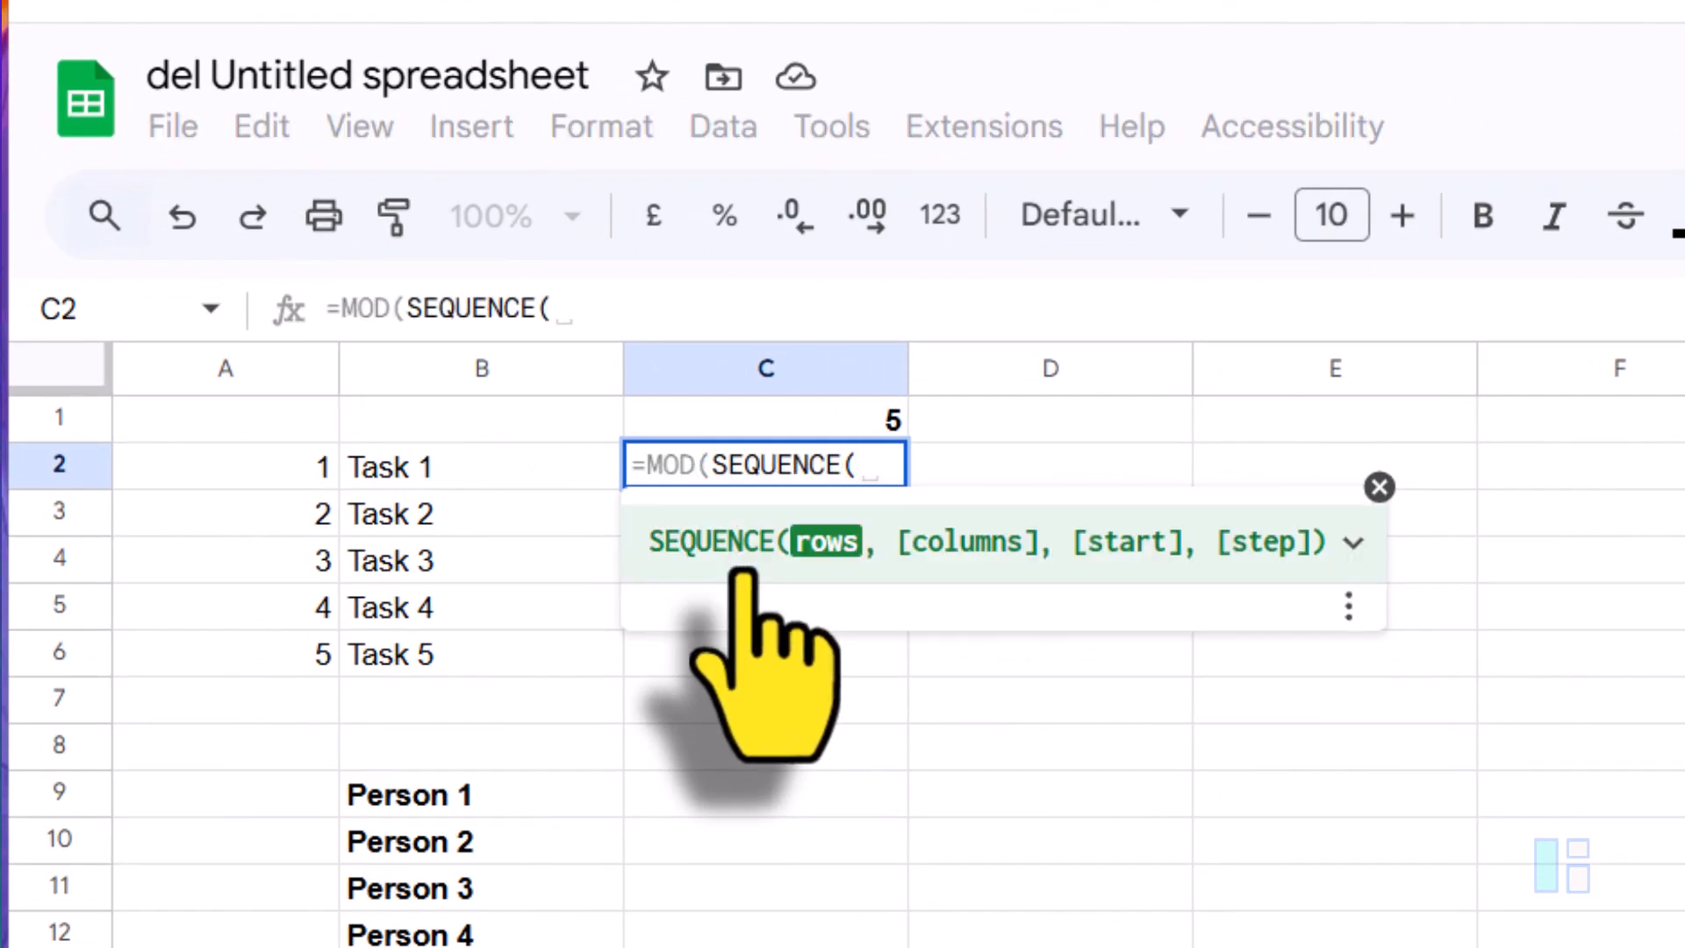
text(1,)
key(Up)
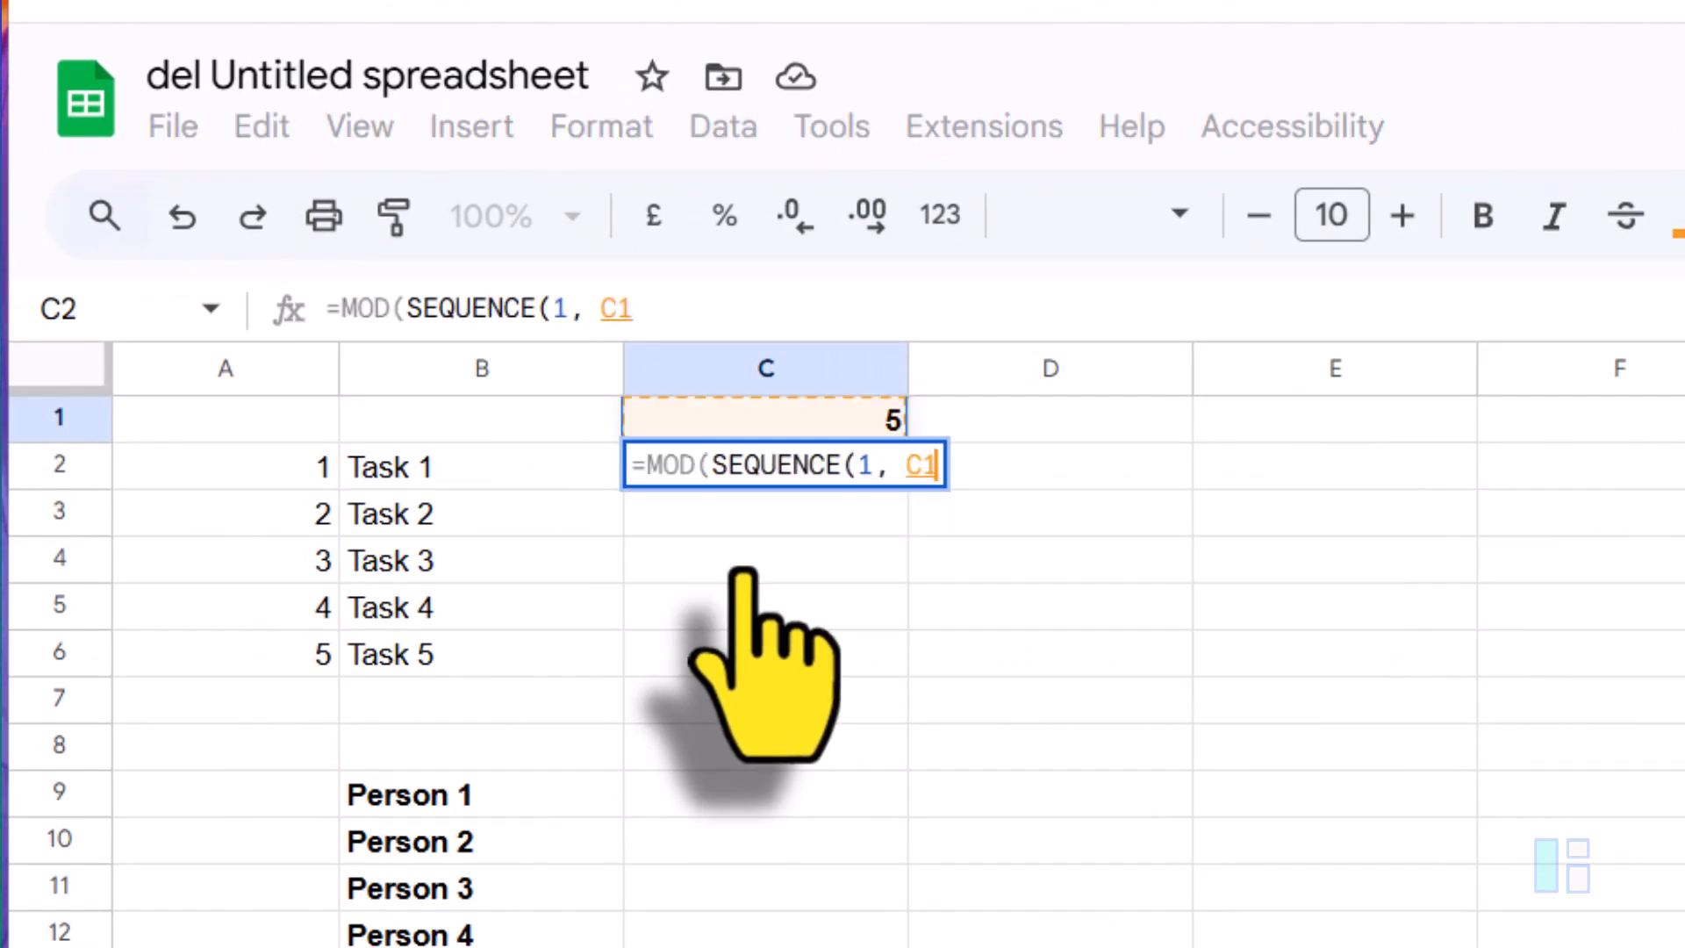
text()+SEQ)
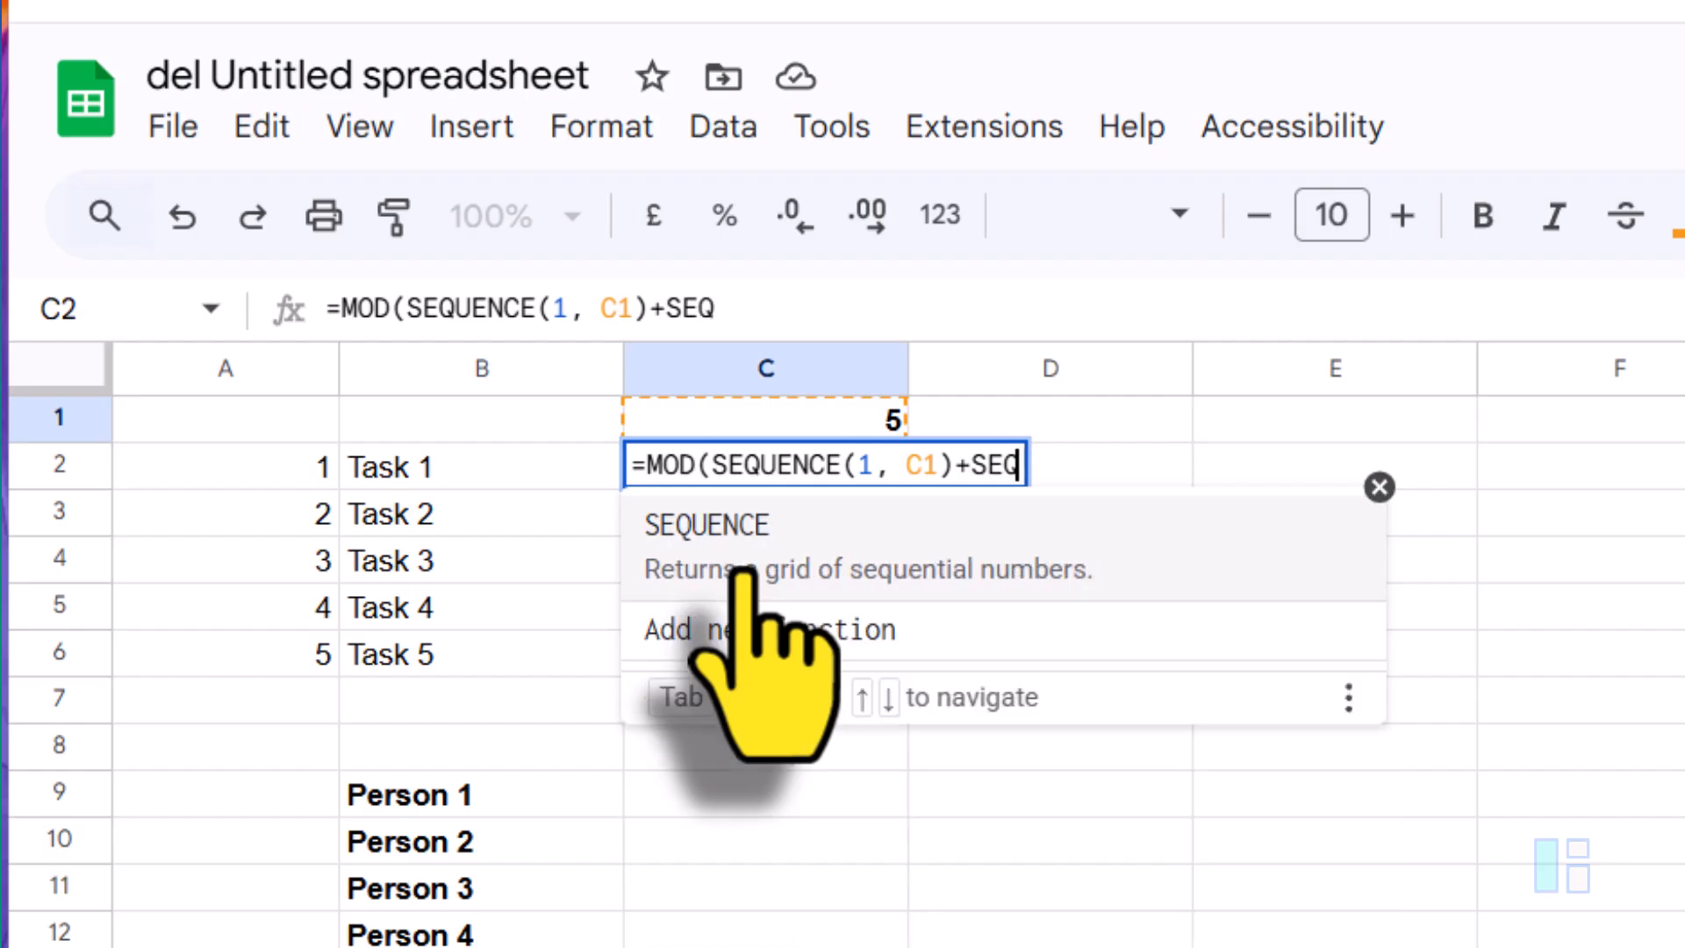
key(Tab)
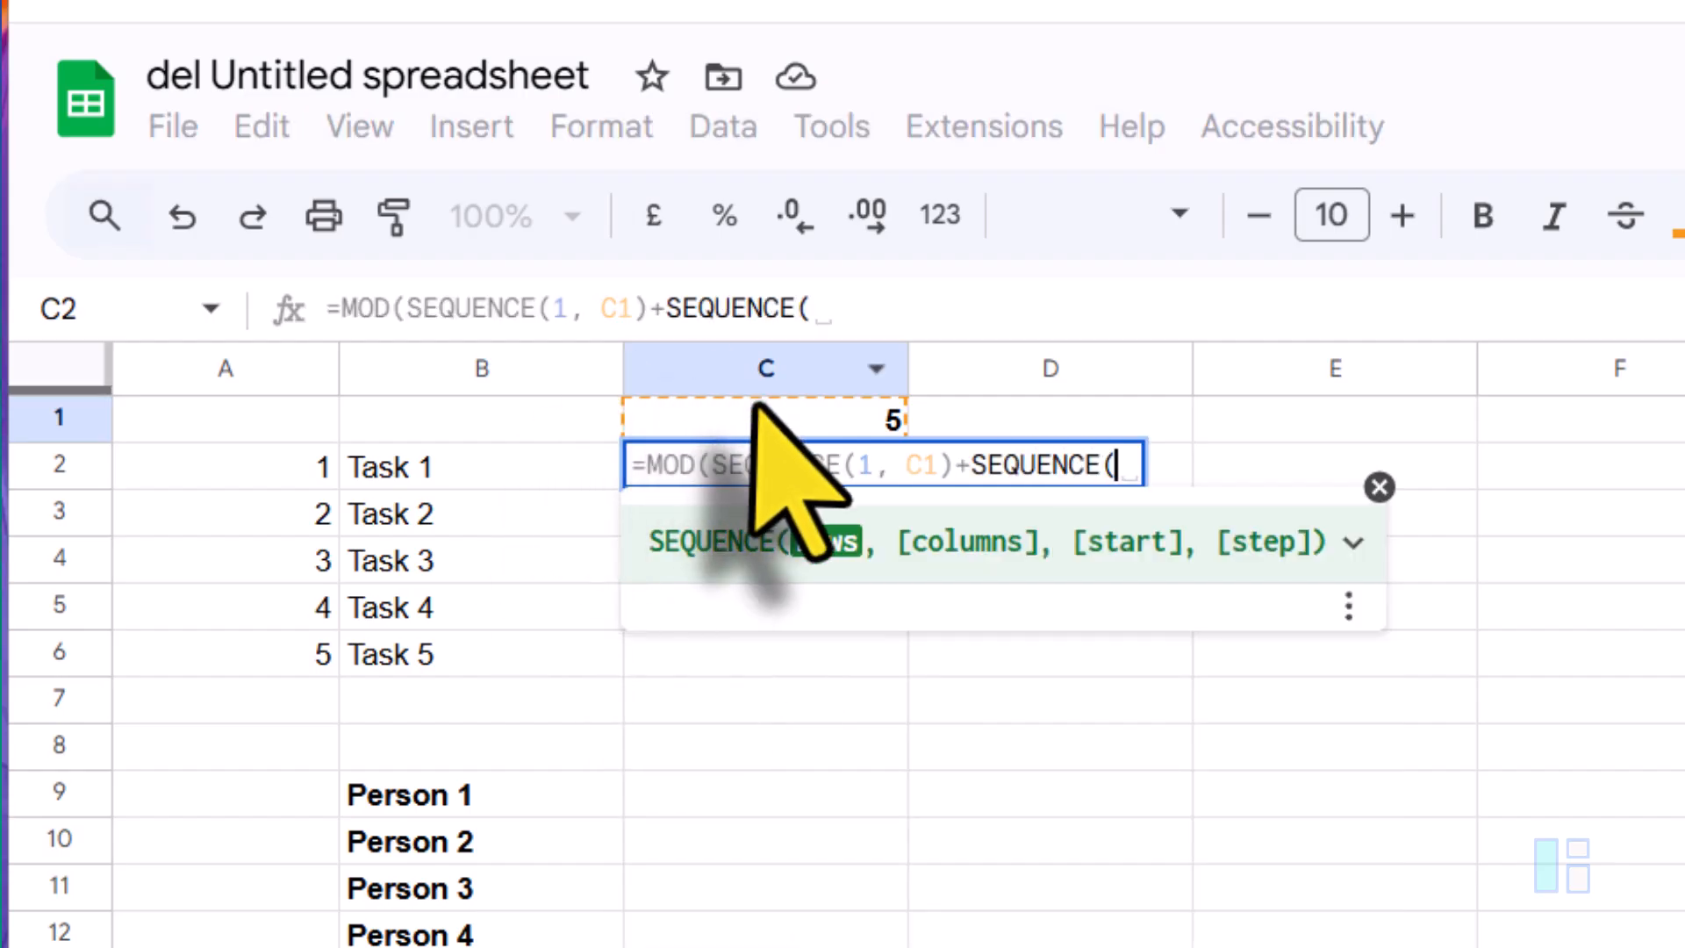
key(Up)
text())
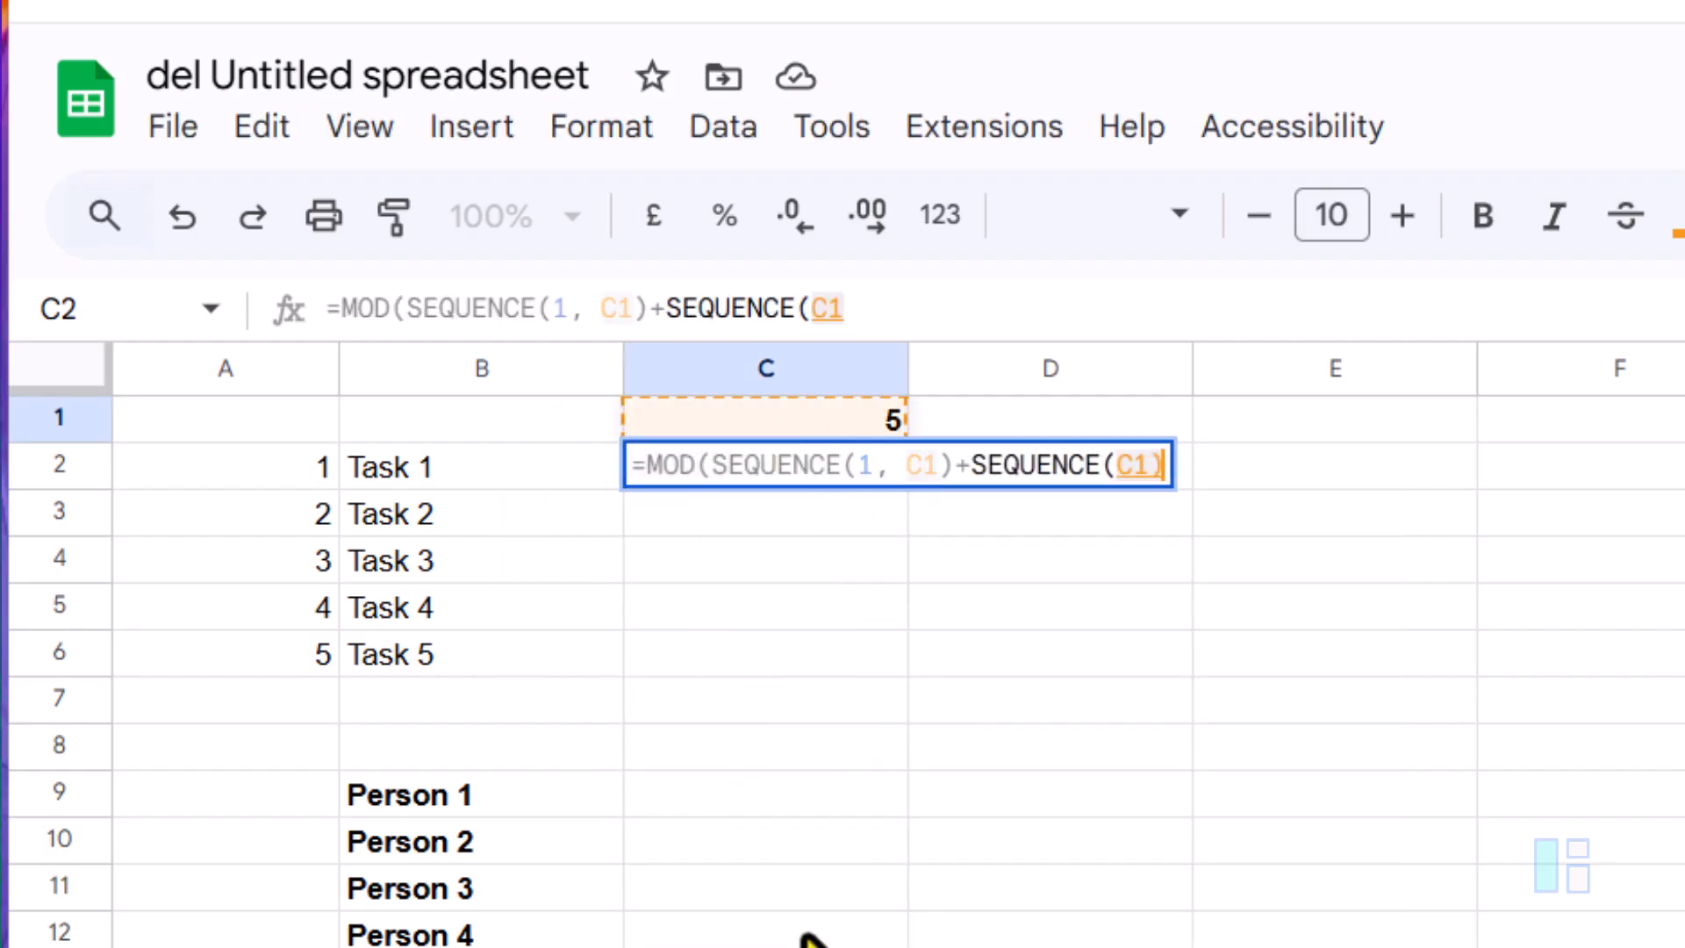
text(-2)
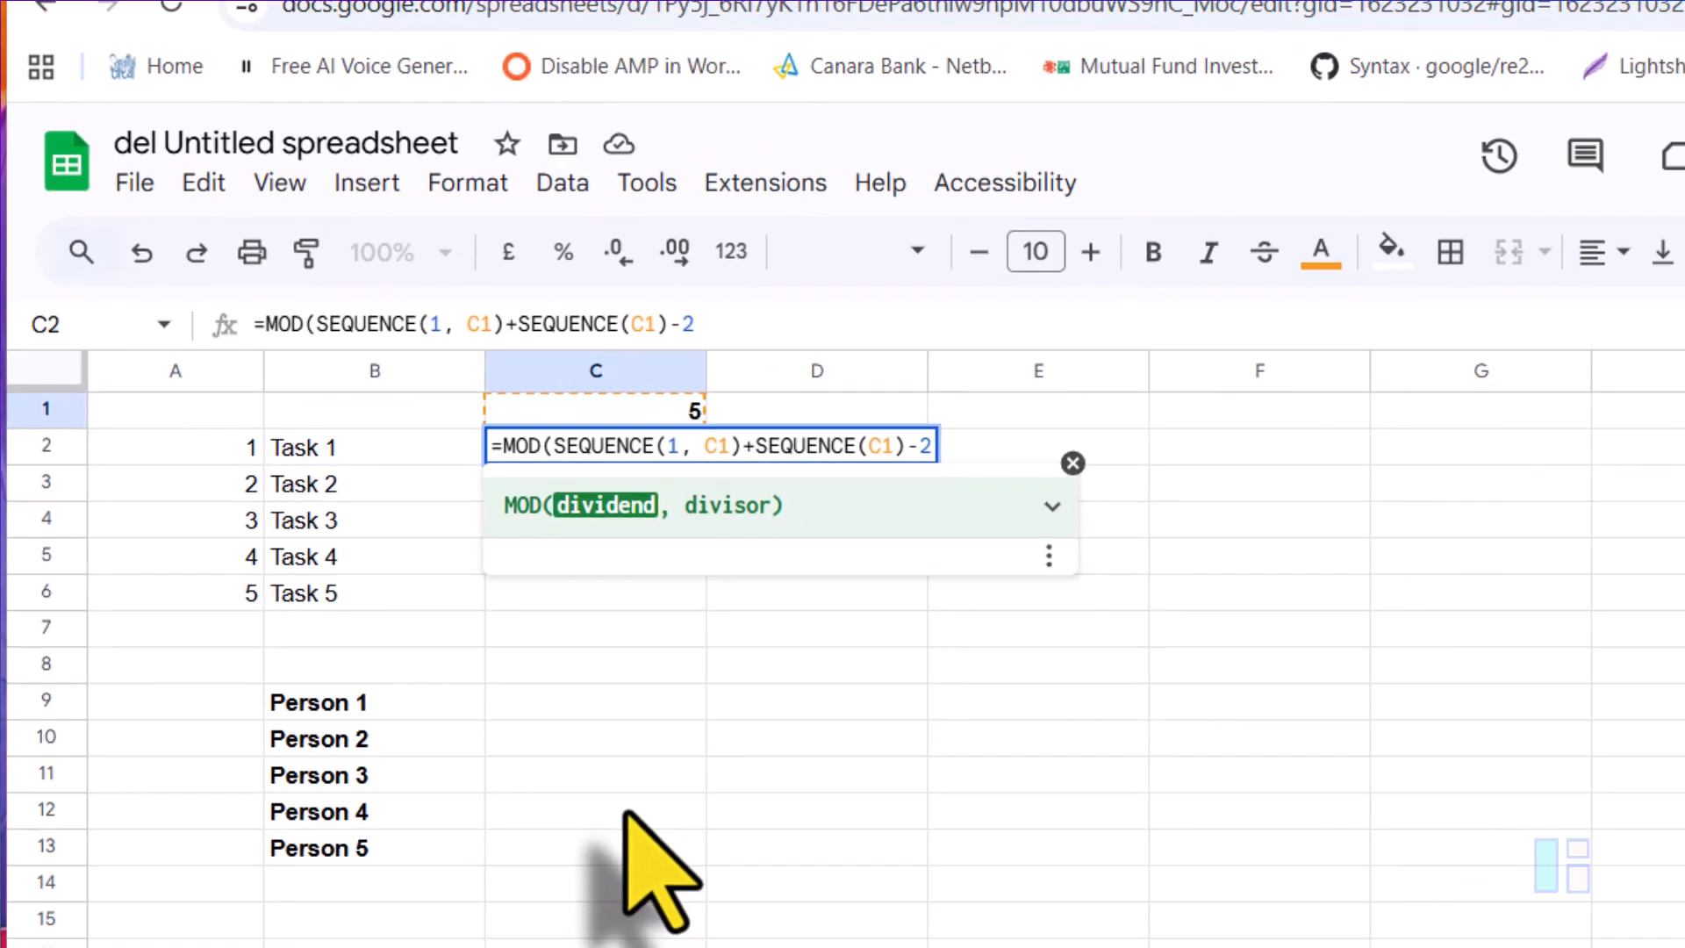
text(, 5))
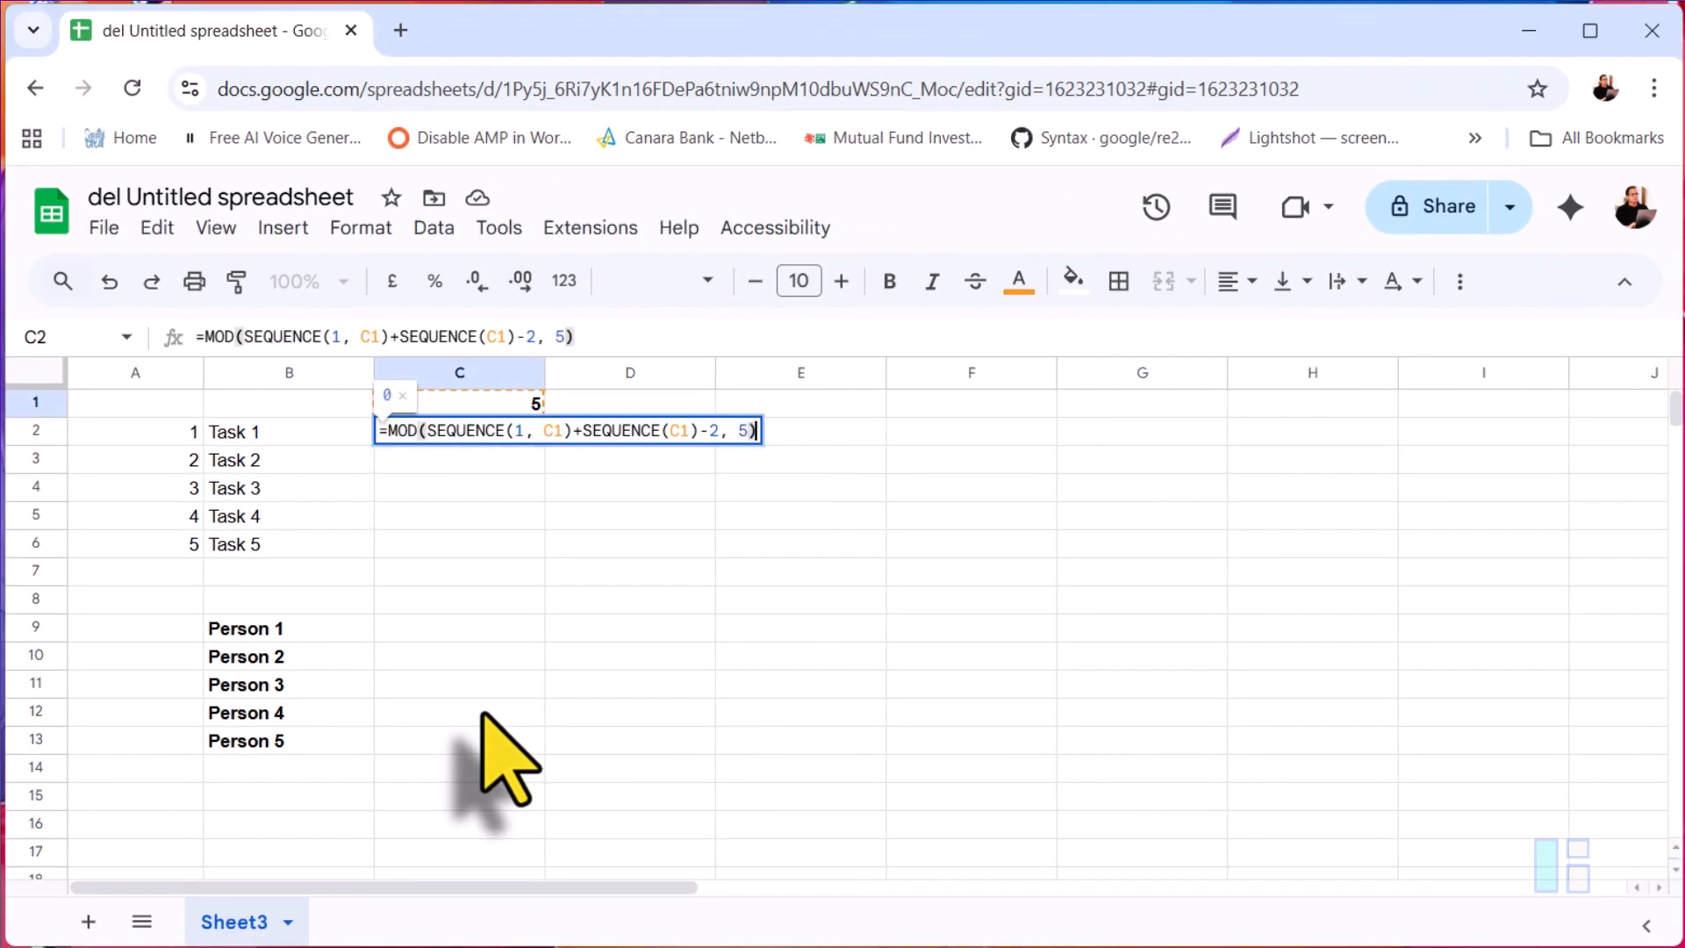
text(+1)
key(ctrl+shift+Return)
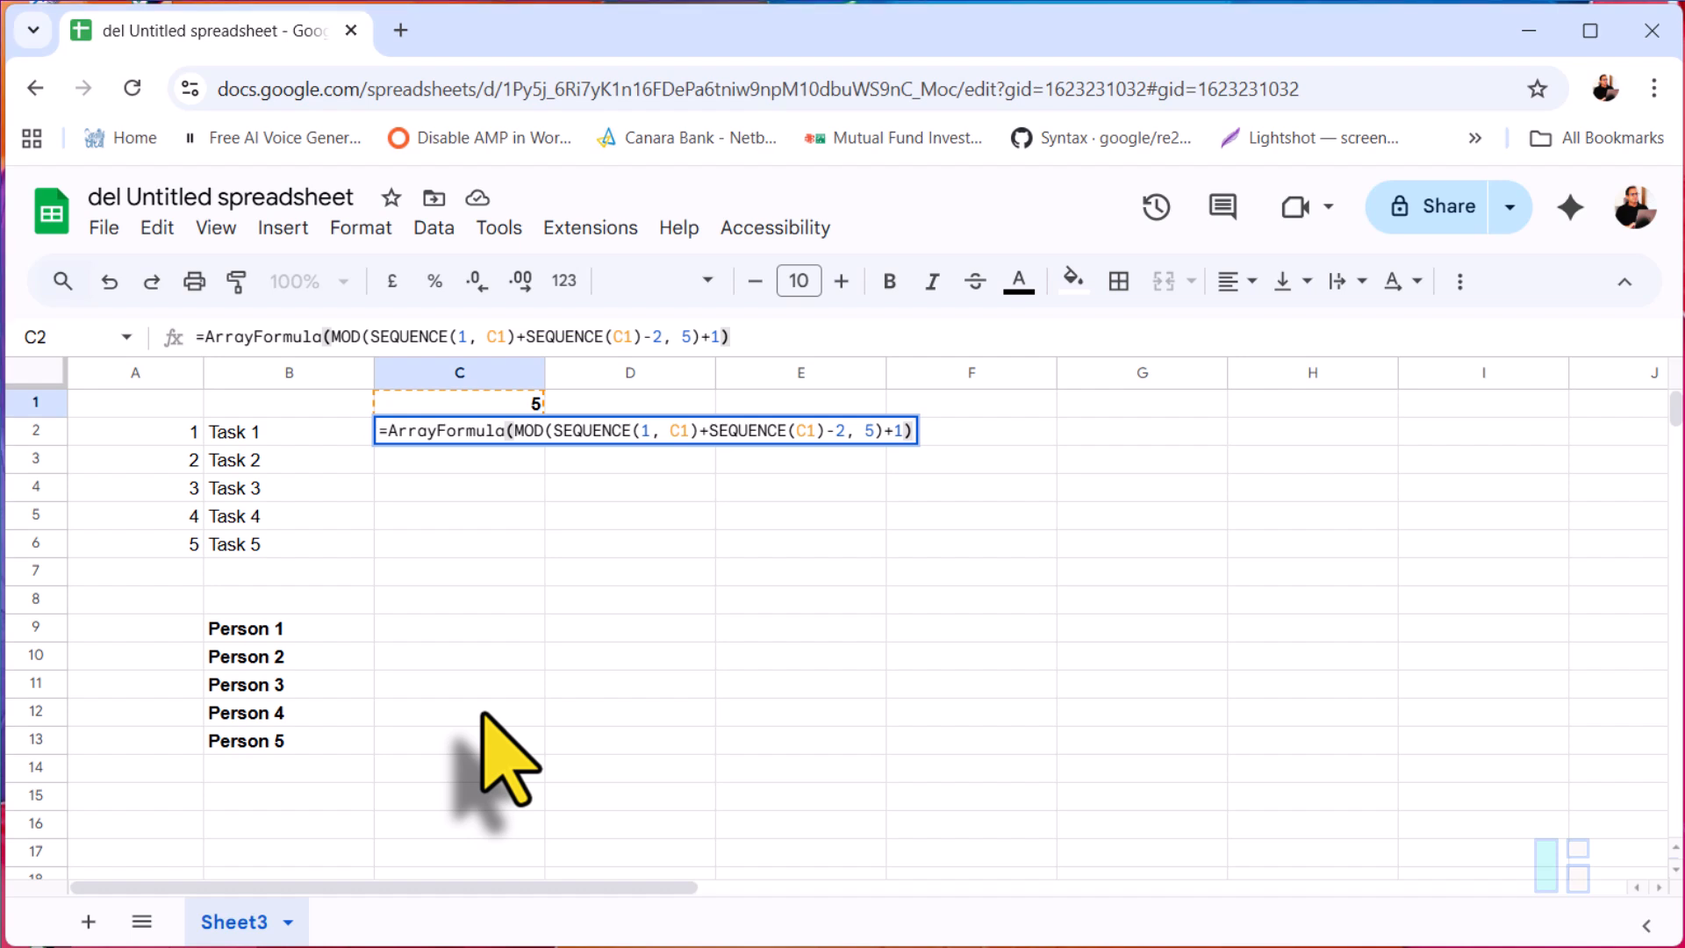
key(Return)
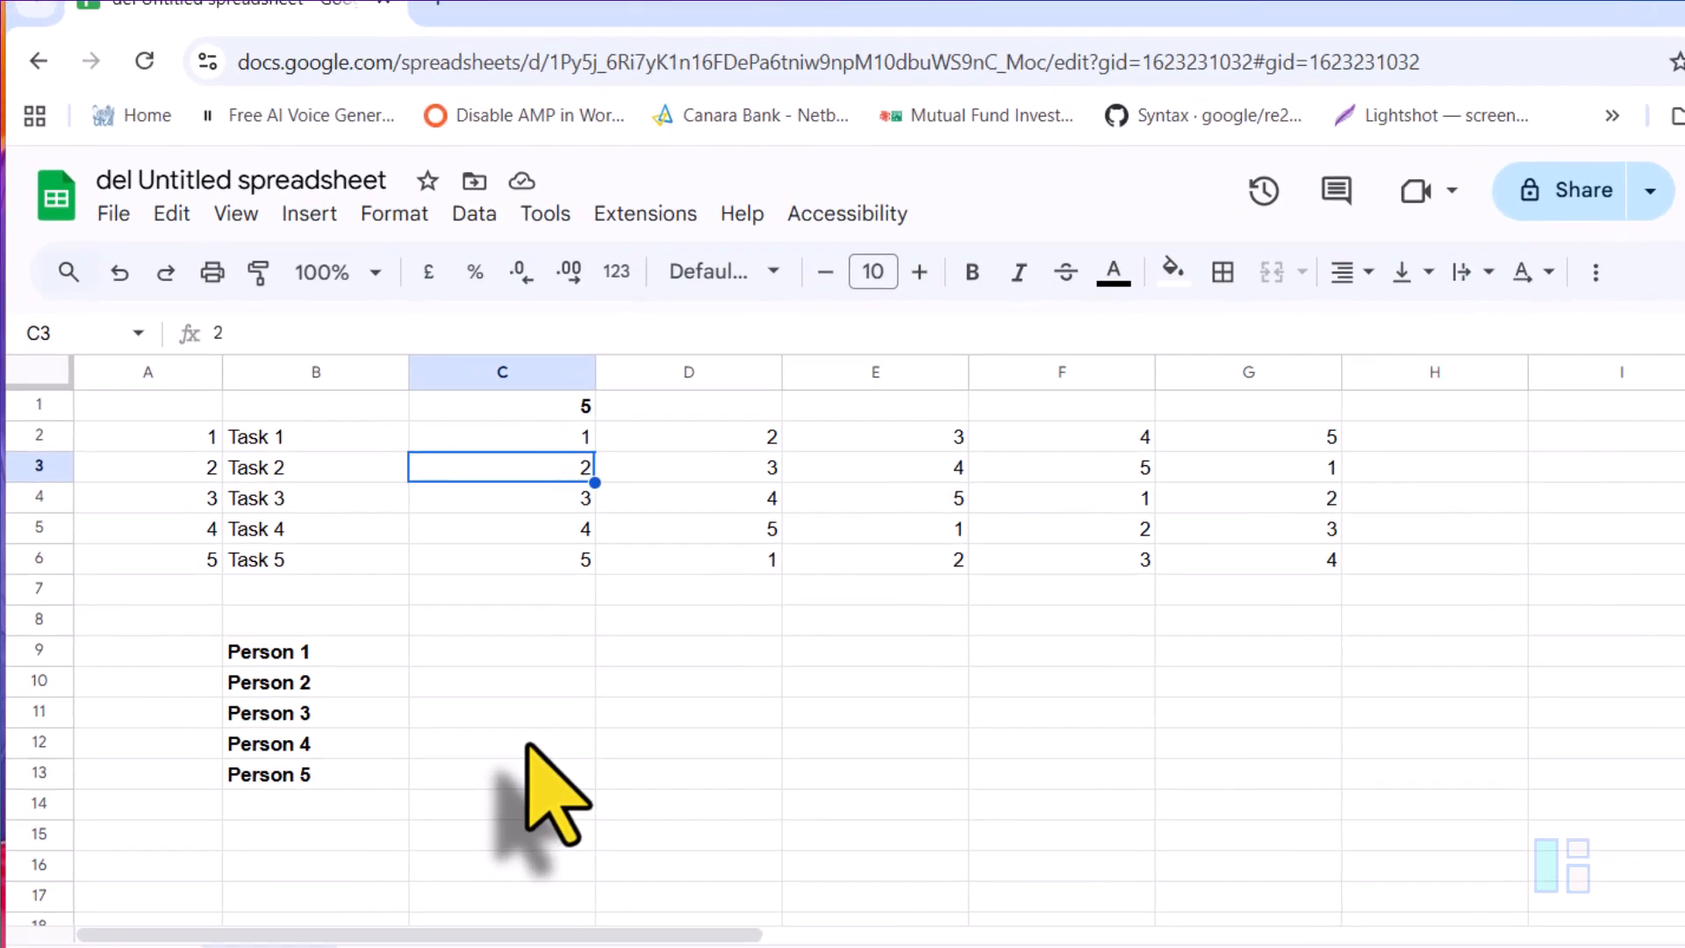
Step: In C9, enter =ArrayFormula(XLOOKUP(C2:G6,A2:A6, B2:B6)) to turn the number grid into task names
click(498, 636)
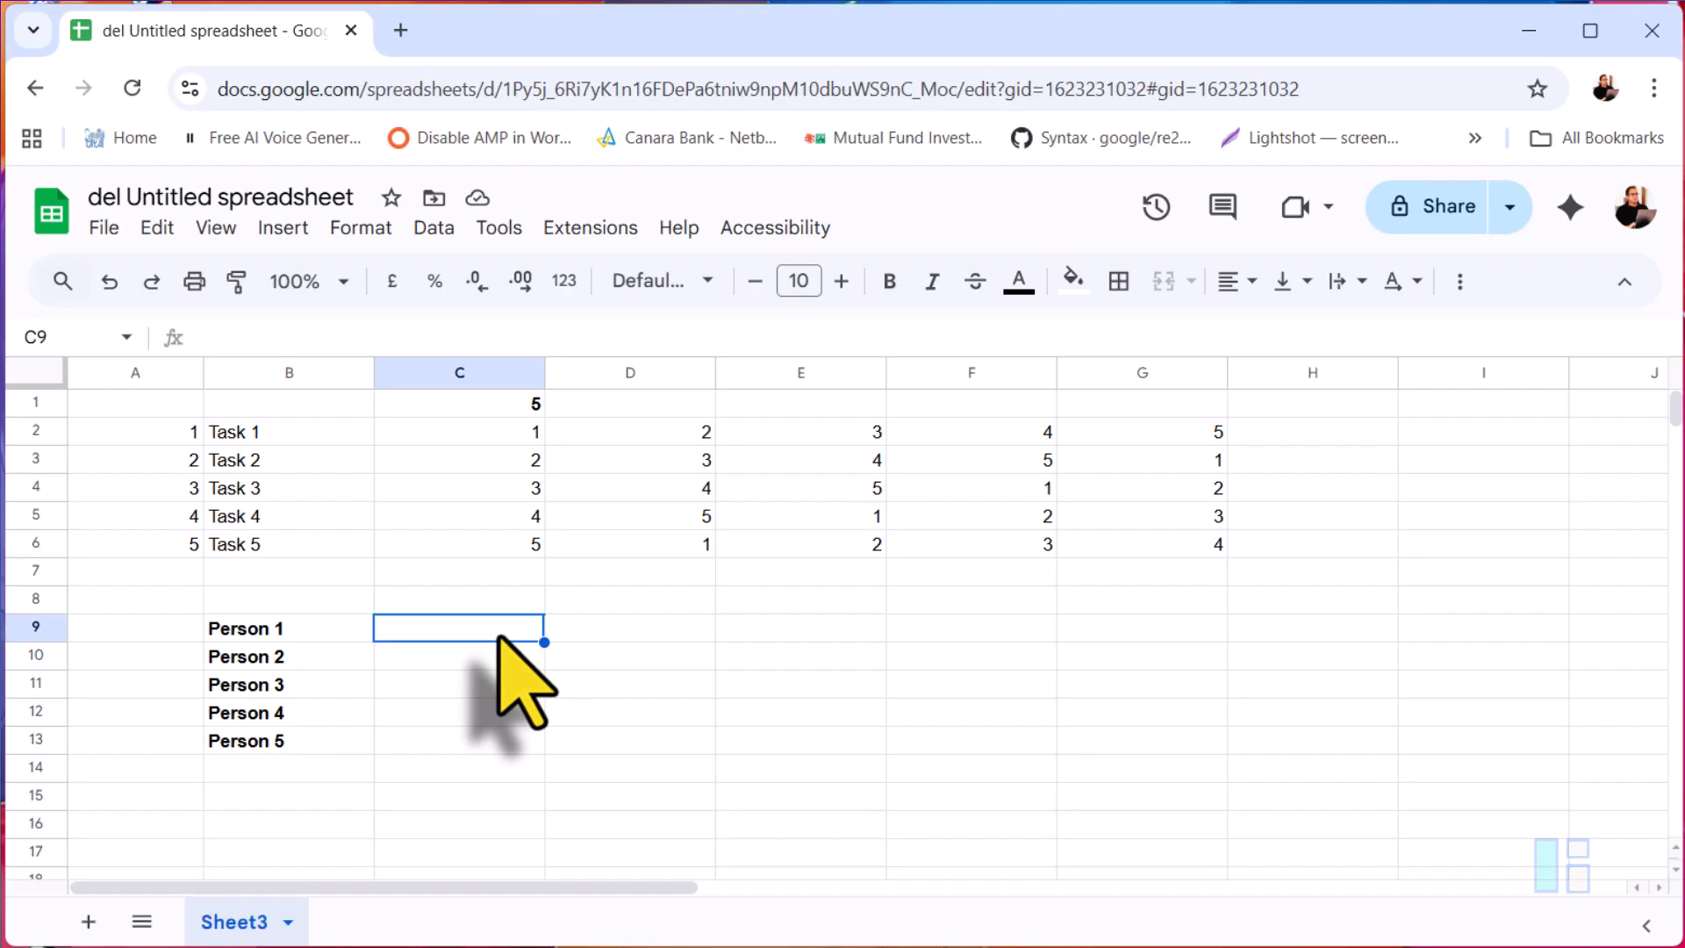
text(=XLOOKUP)
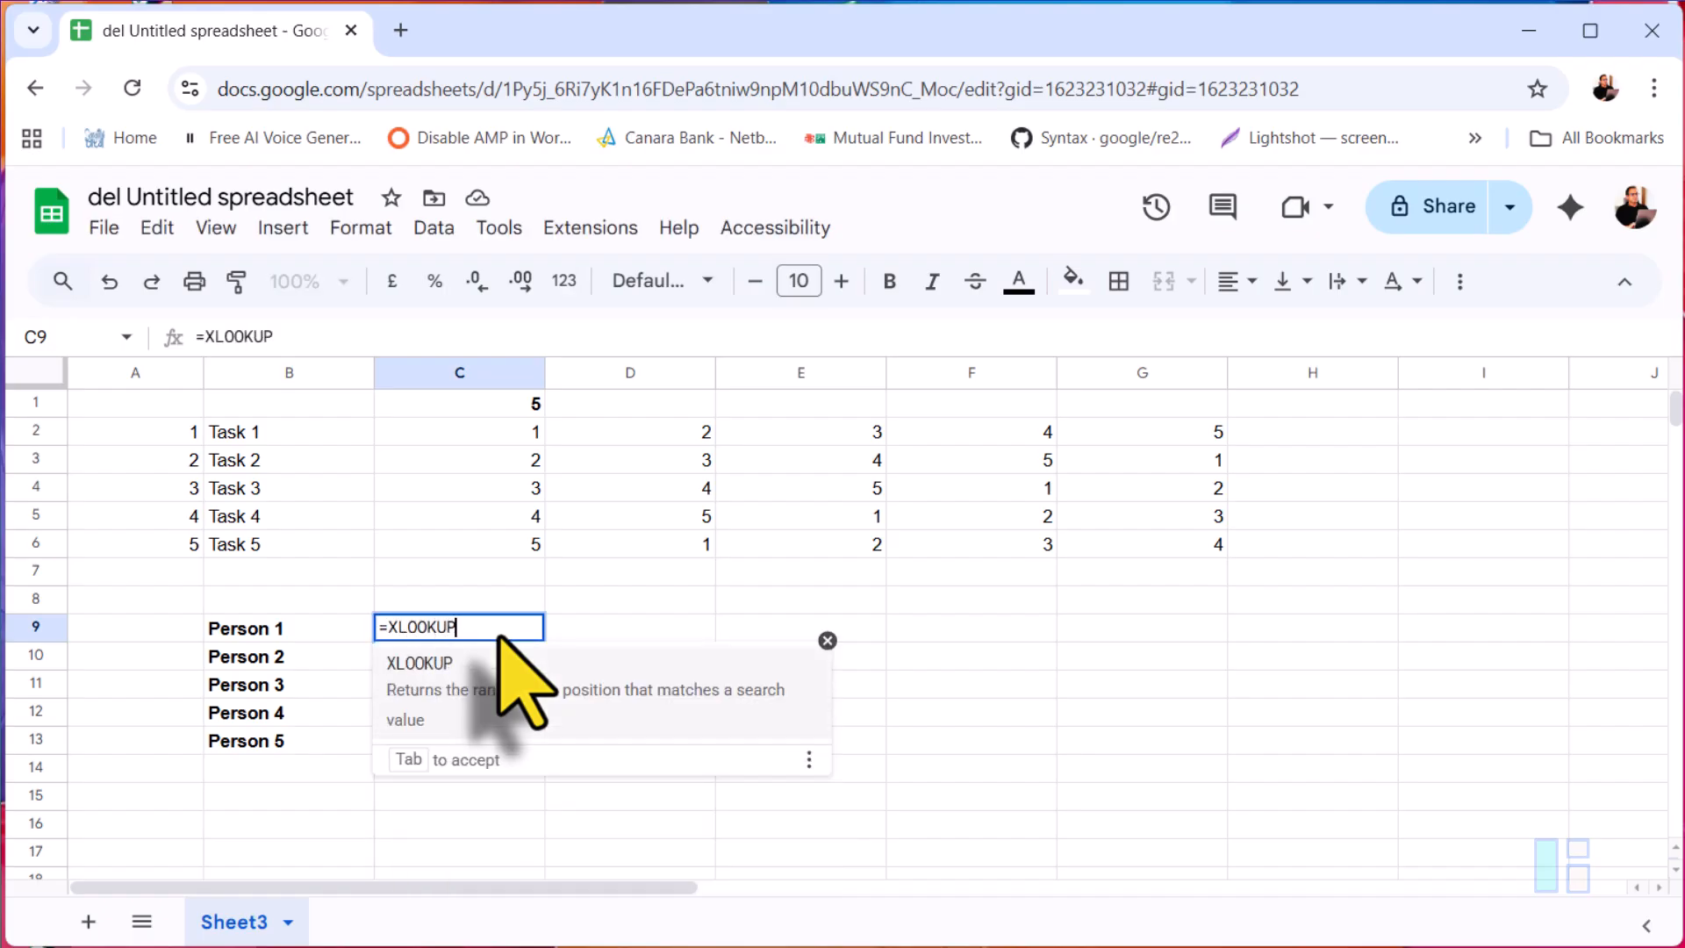
text(()
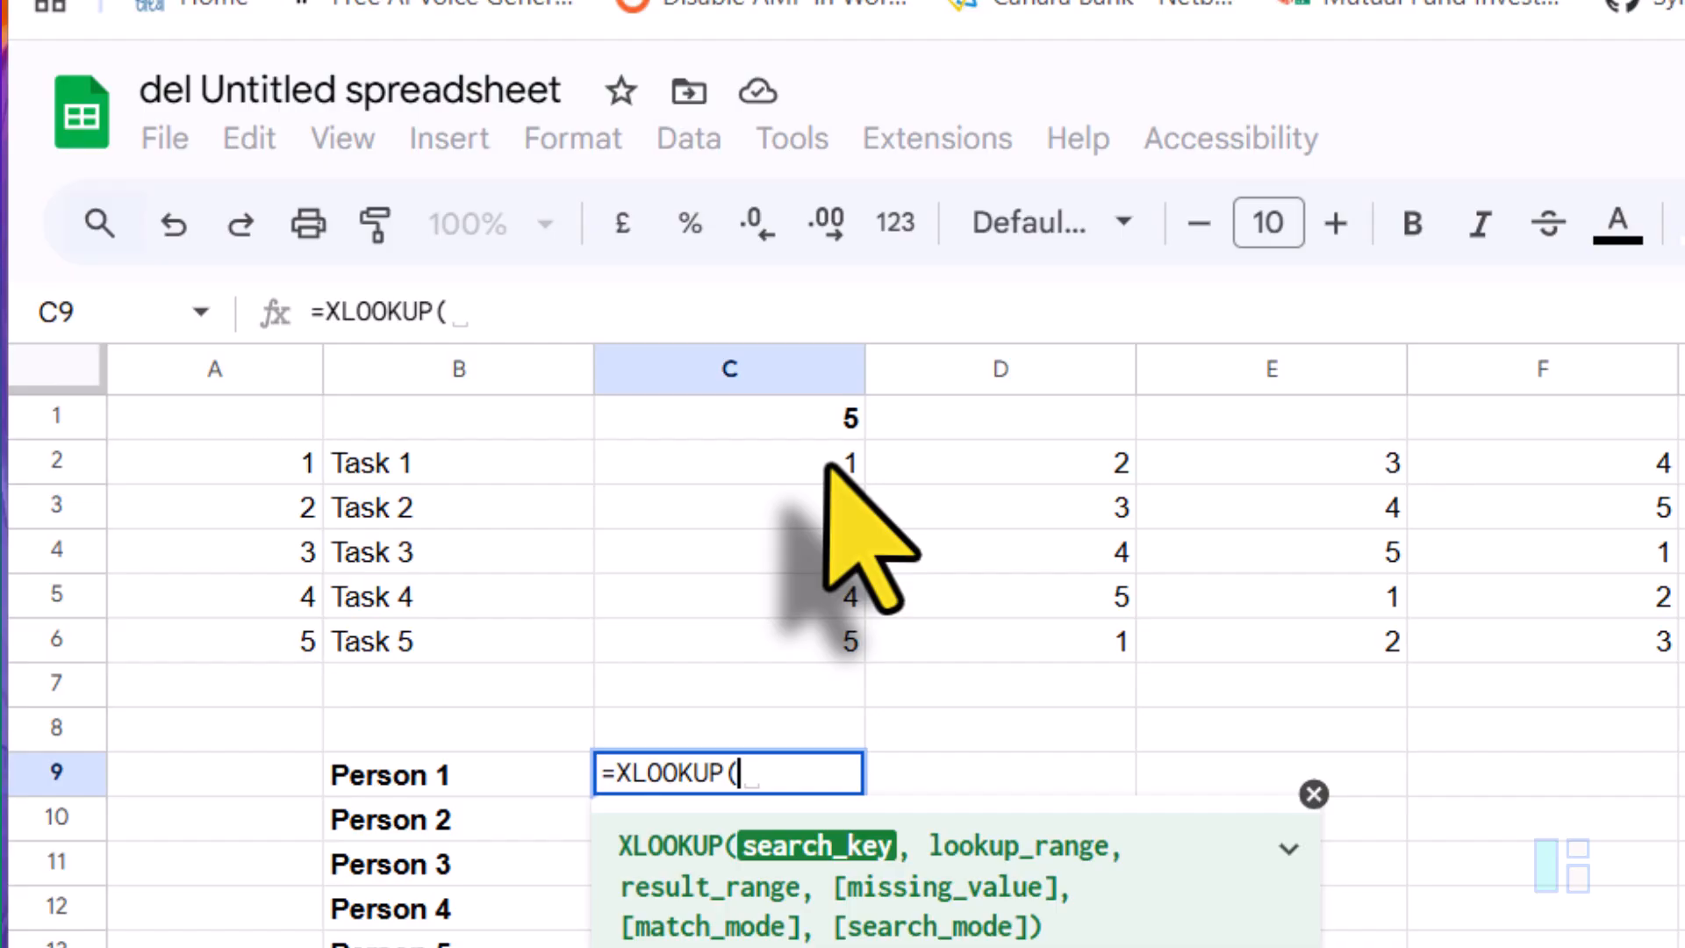
drag(527, 441, 1160, 579)
drag(1074, 517, 1088, 478)
text(,)
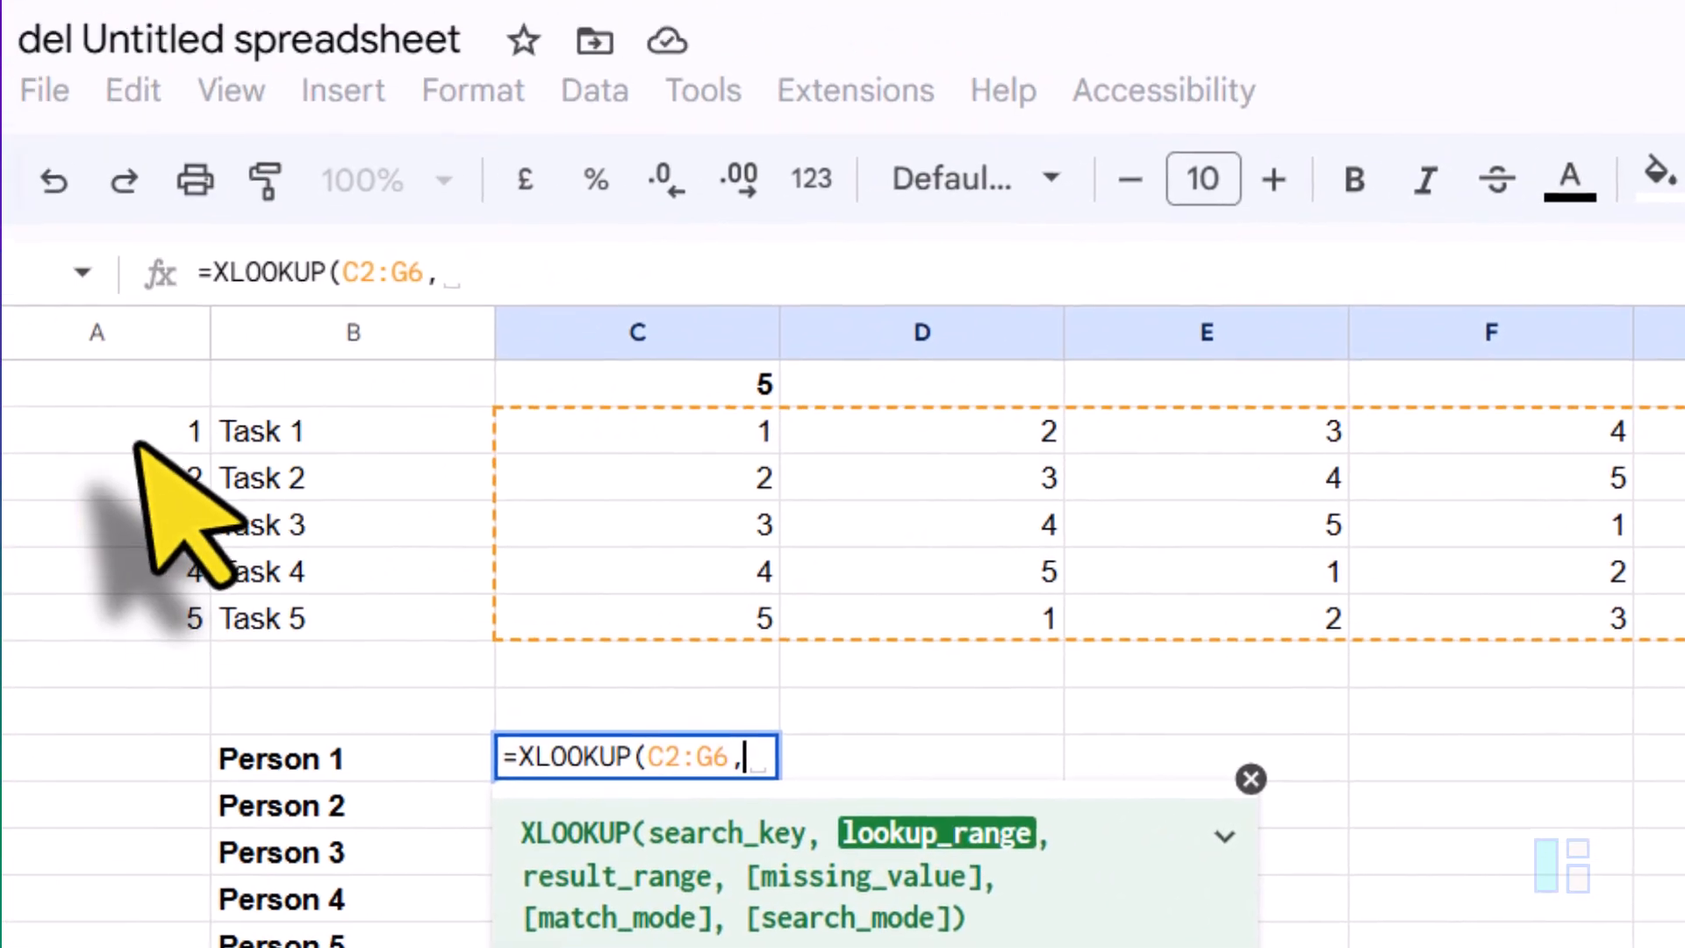
drag(0, 240, 0, 430)
text(,)
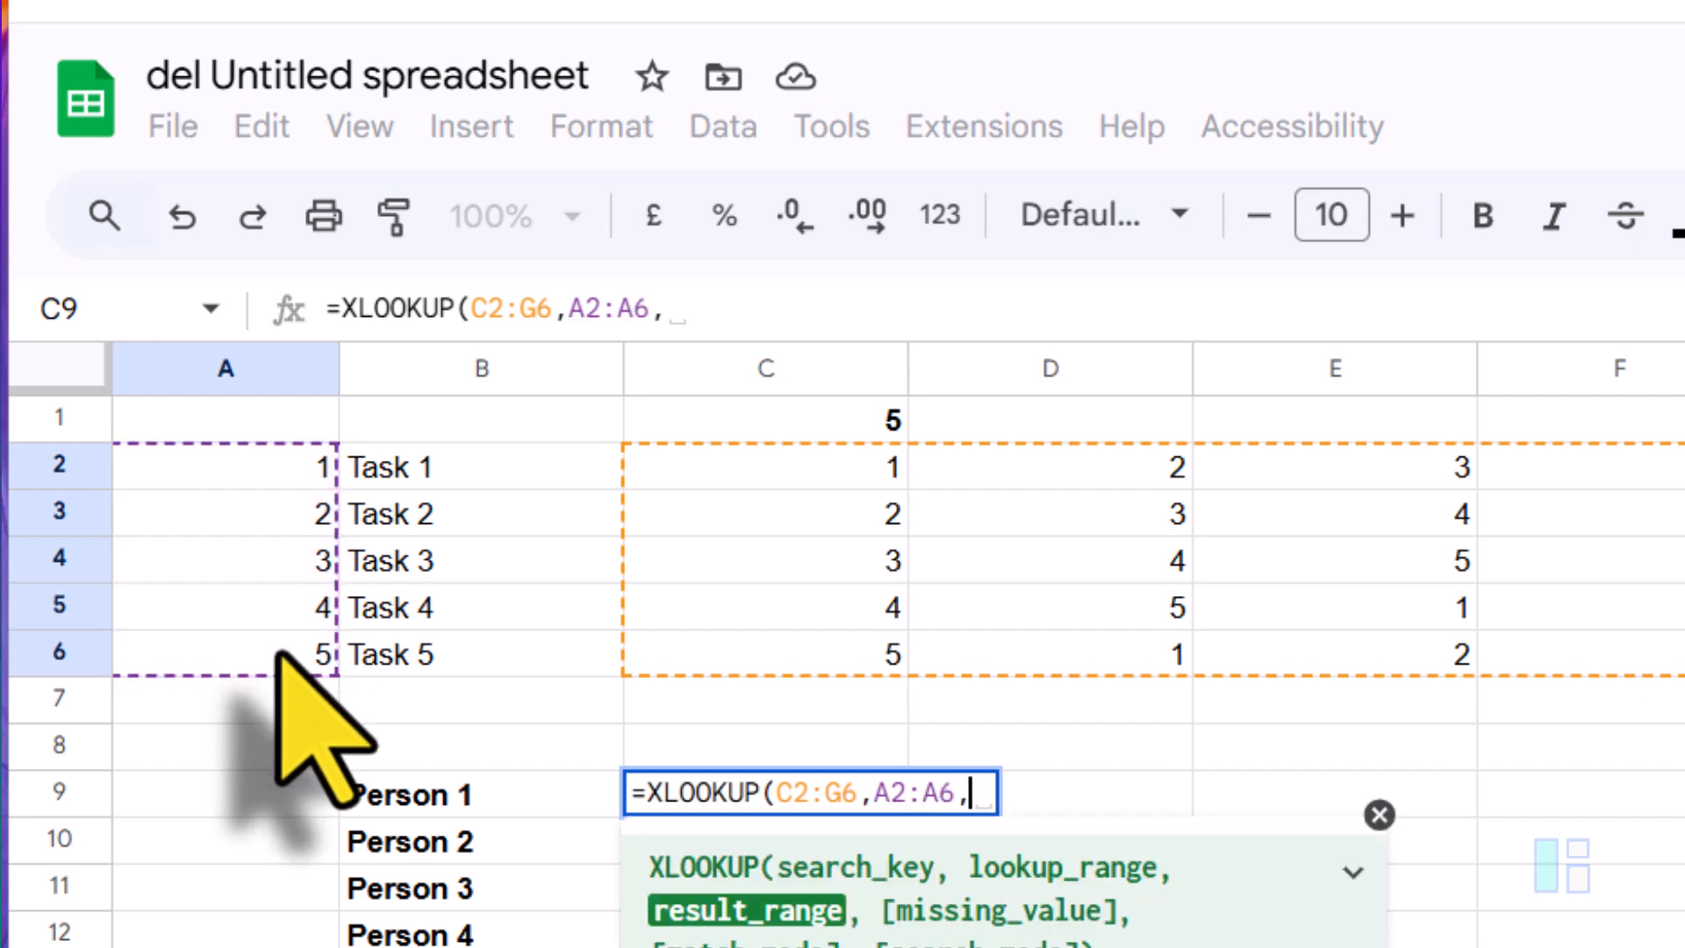
click(447, 476)
drag(447, 476, 451, 662)
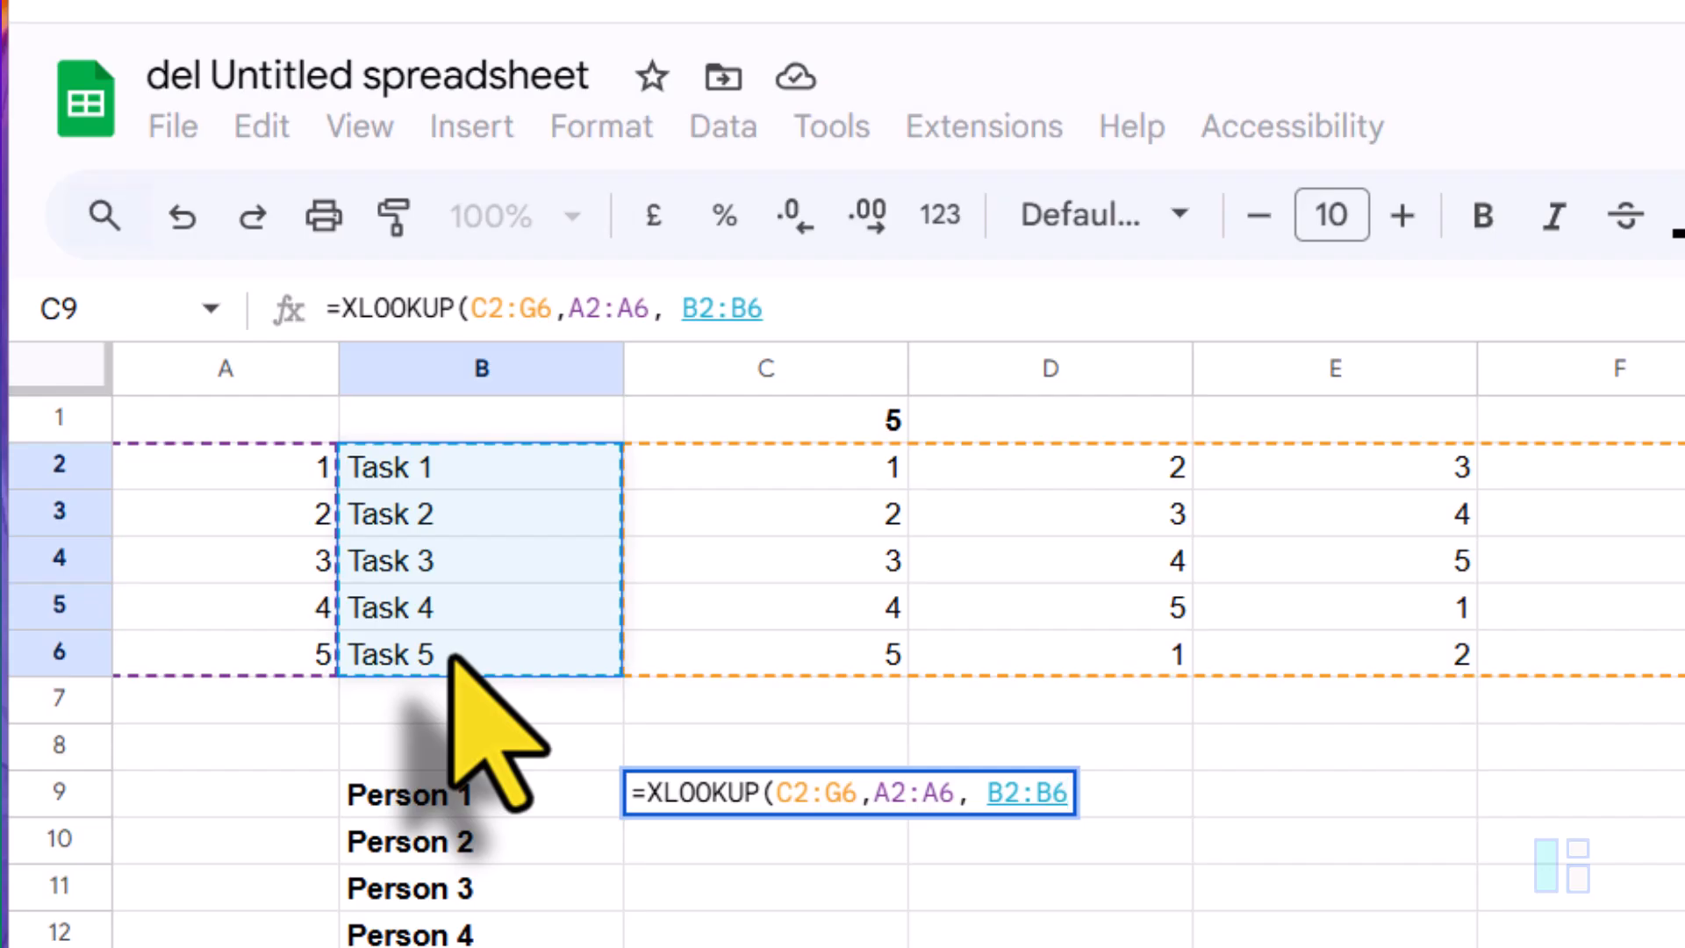
text())
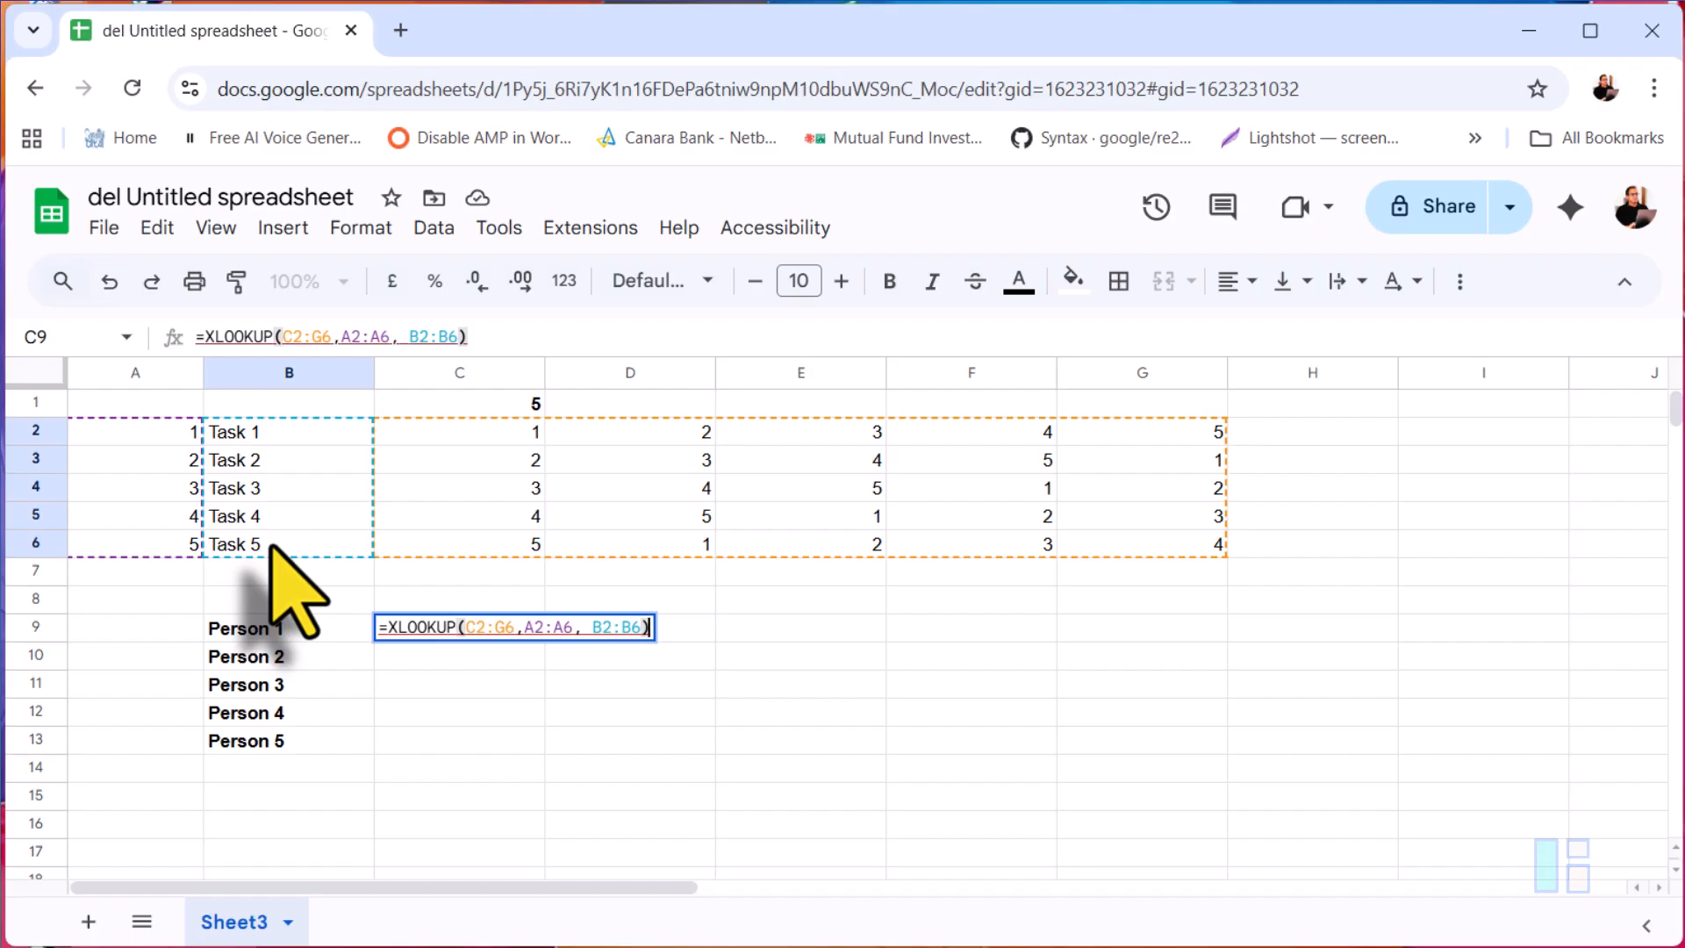
key(ctrl+shift+Return)
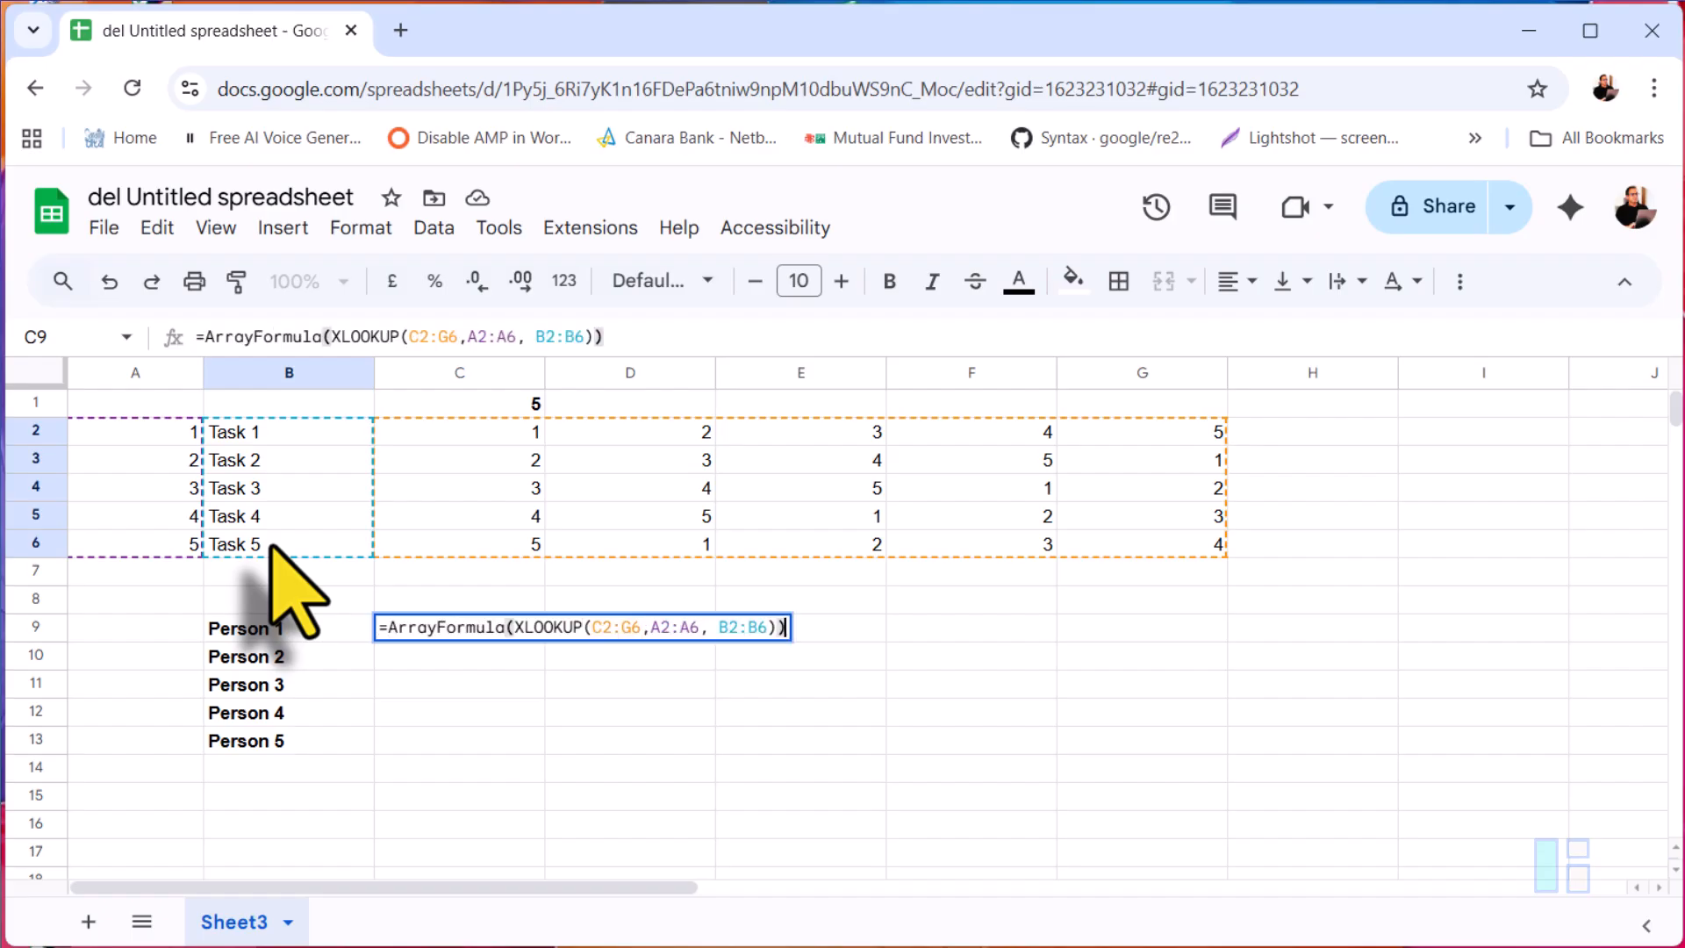
key(Return)
Step: Enter bold headers Day 1 and Day 2 in C8:D8, then fill the series across to Day 5 in G8
key(Up)
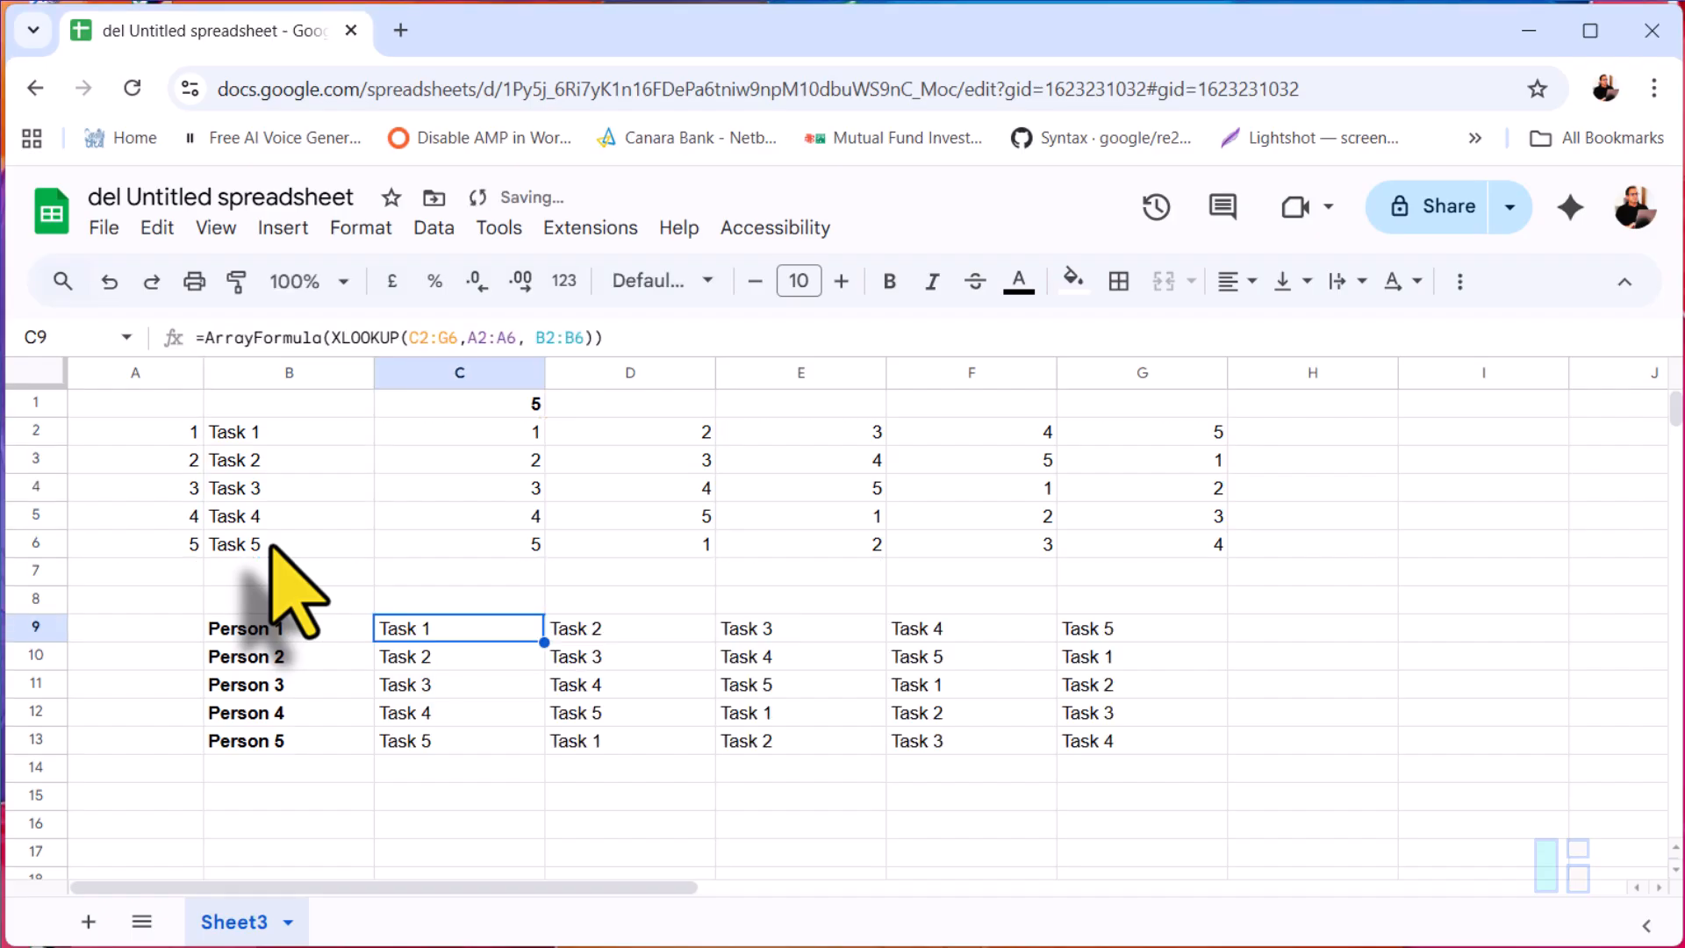
key(Up)
key(ctrl+b)
text(dA)
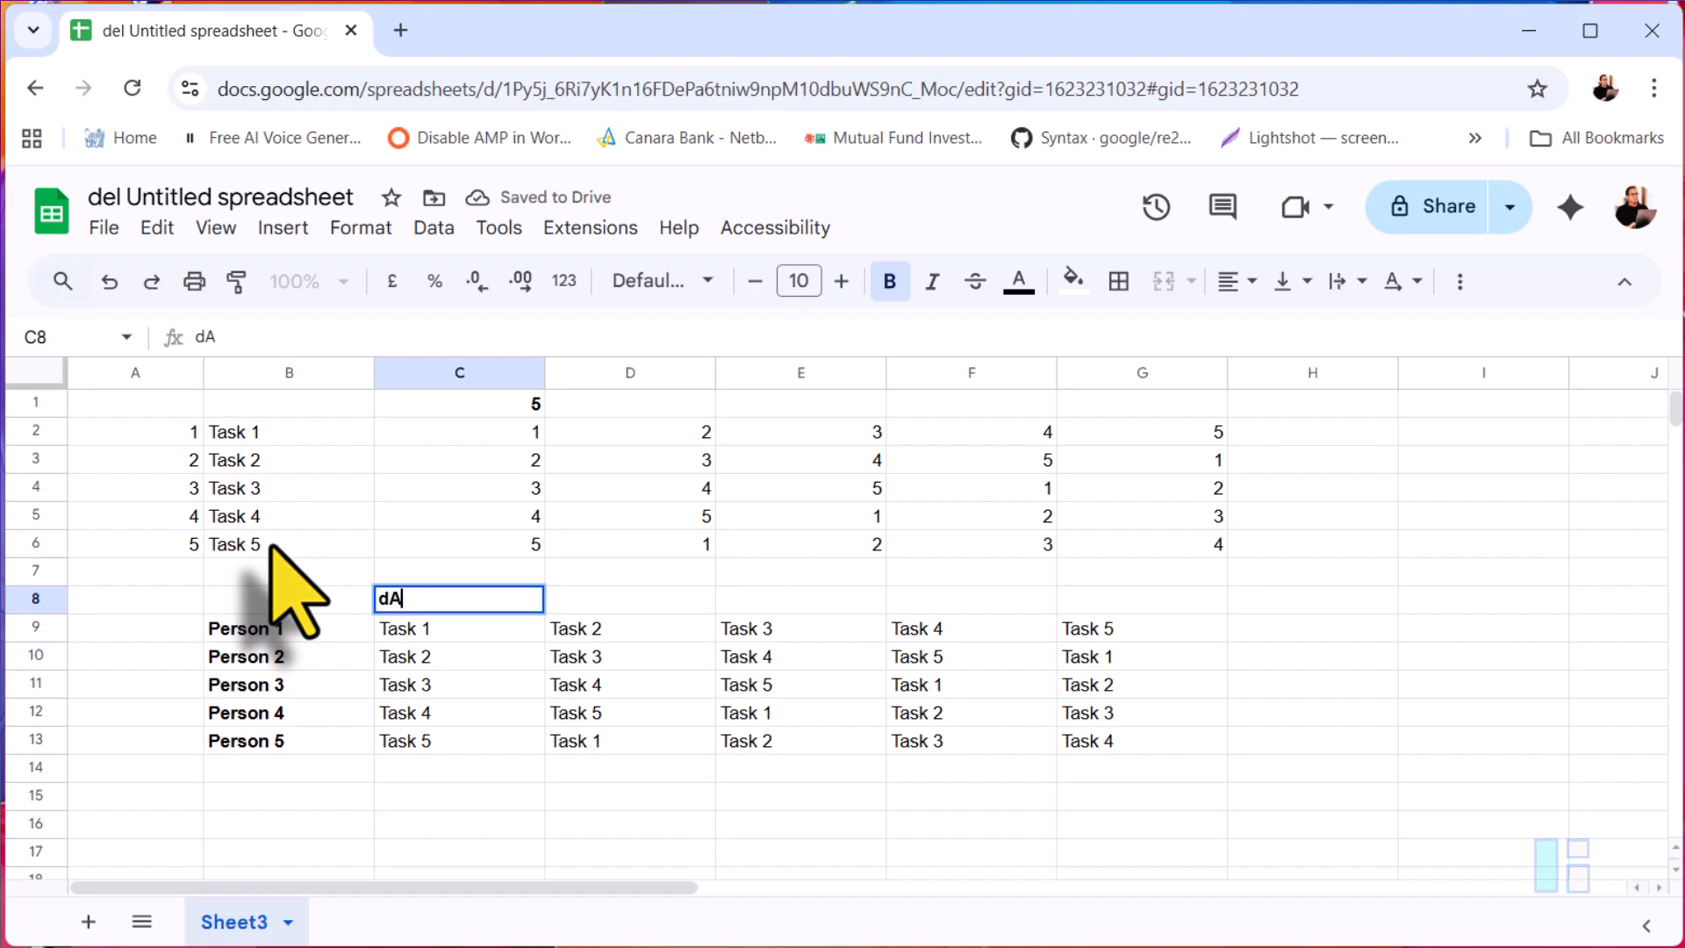
key(BackSpace)
key(BackSpace)
text(Day 1)
key(Return)
key(Up)
key(Right)
text(Day 2)
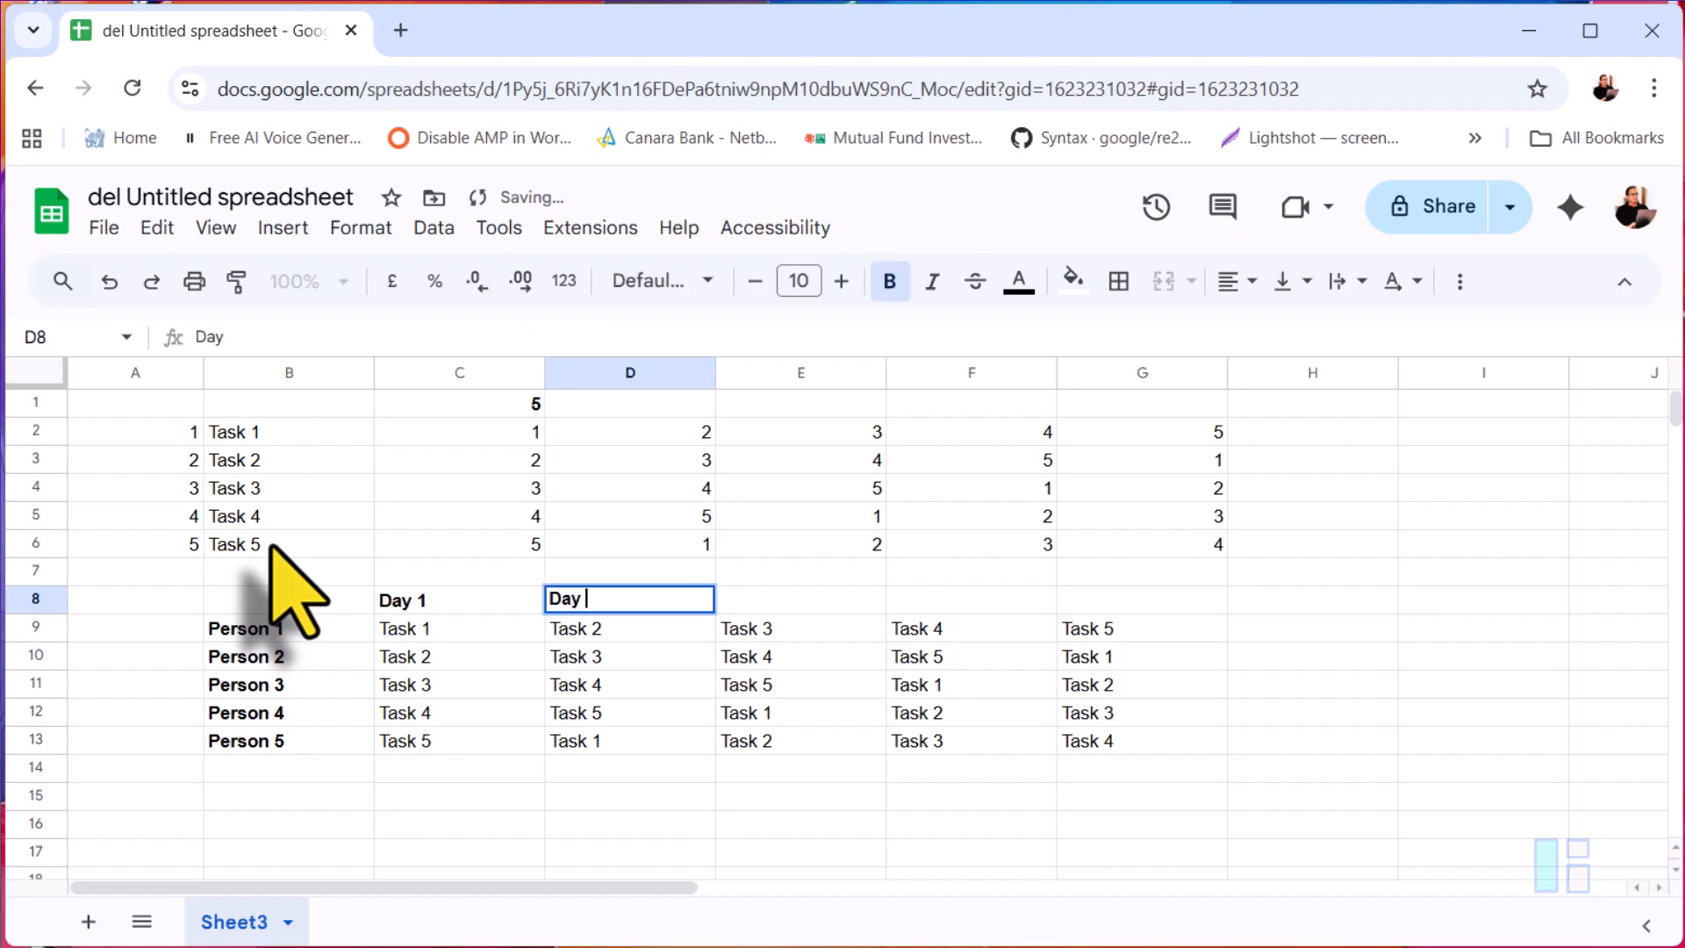
key(Left)
key(shift+Right)
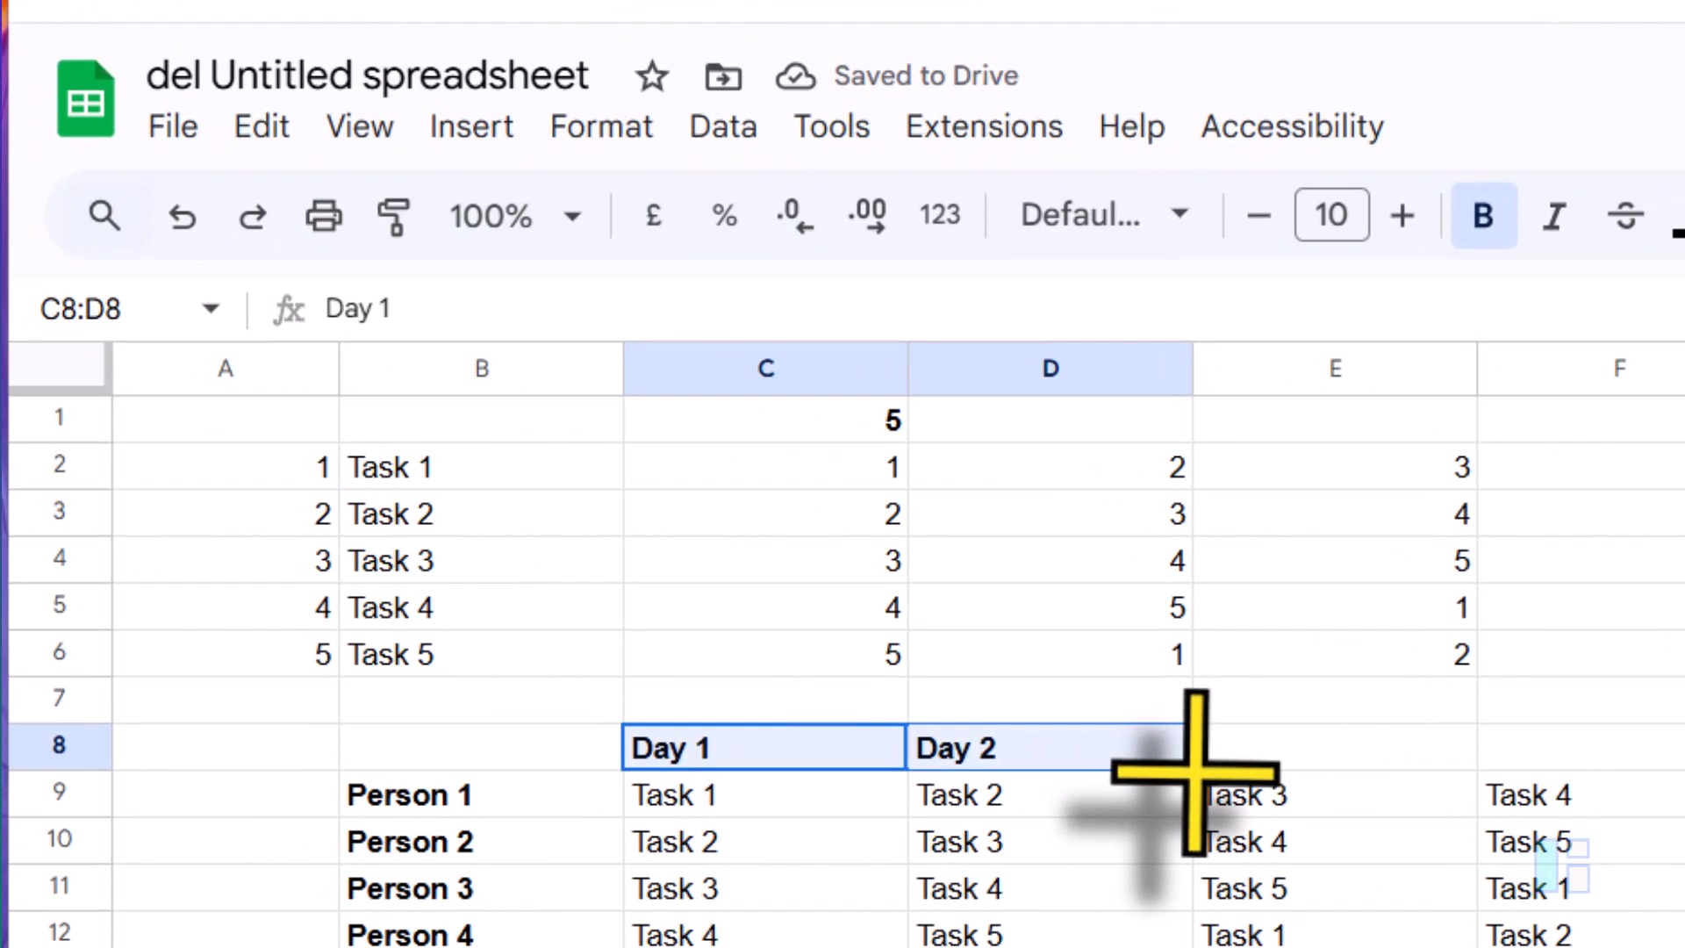
drag(1193, 772, 1684, 754)
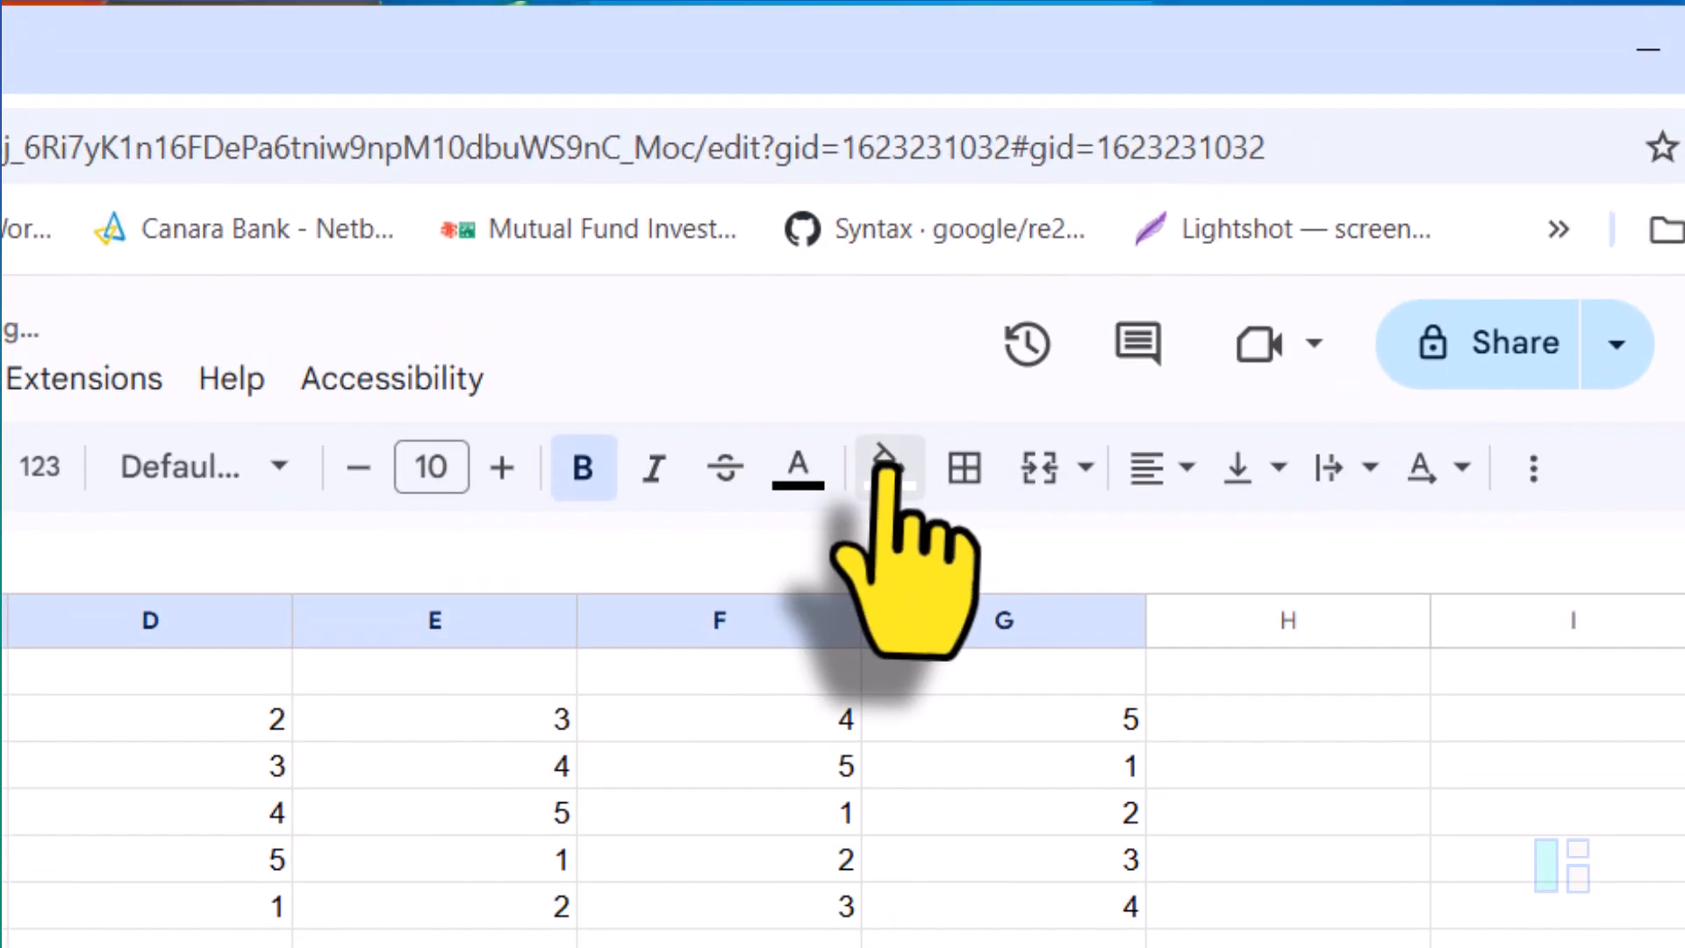
Step: Fill the Day header row C8:G8 with a light yellow background colour
click(888, 465)
click(1053, 723)
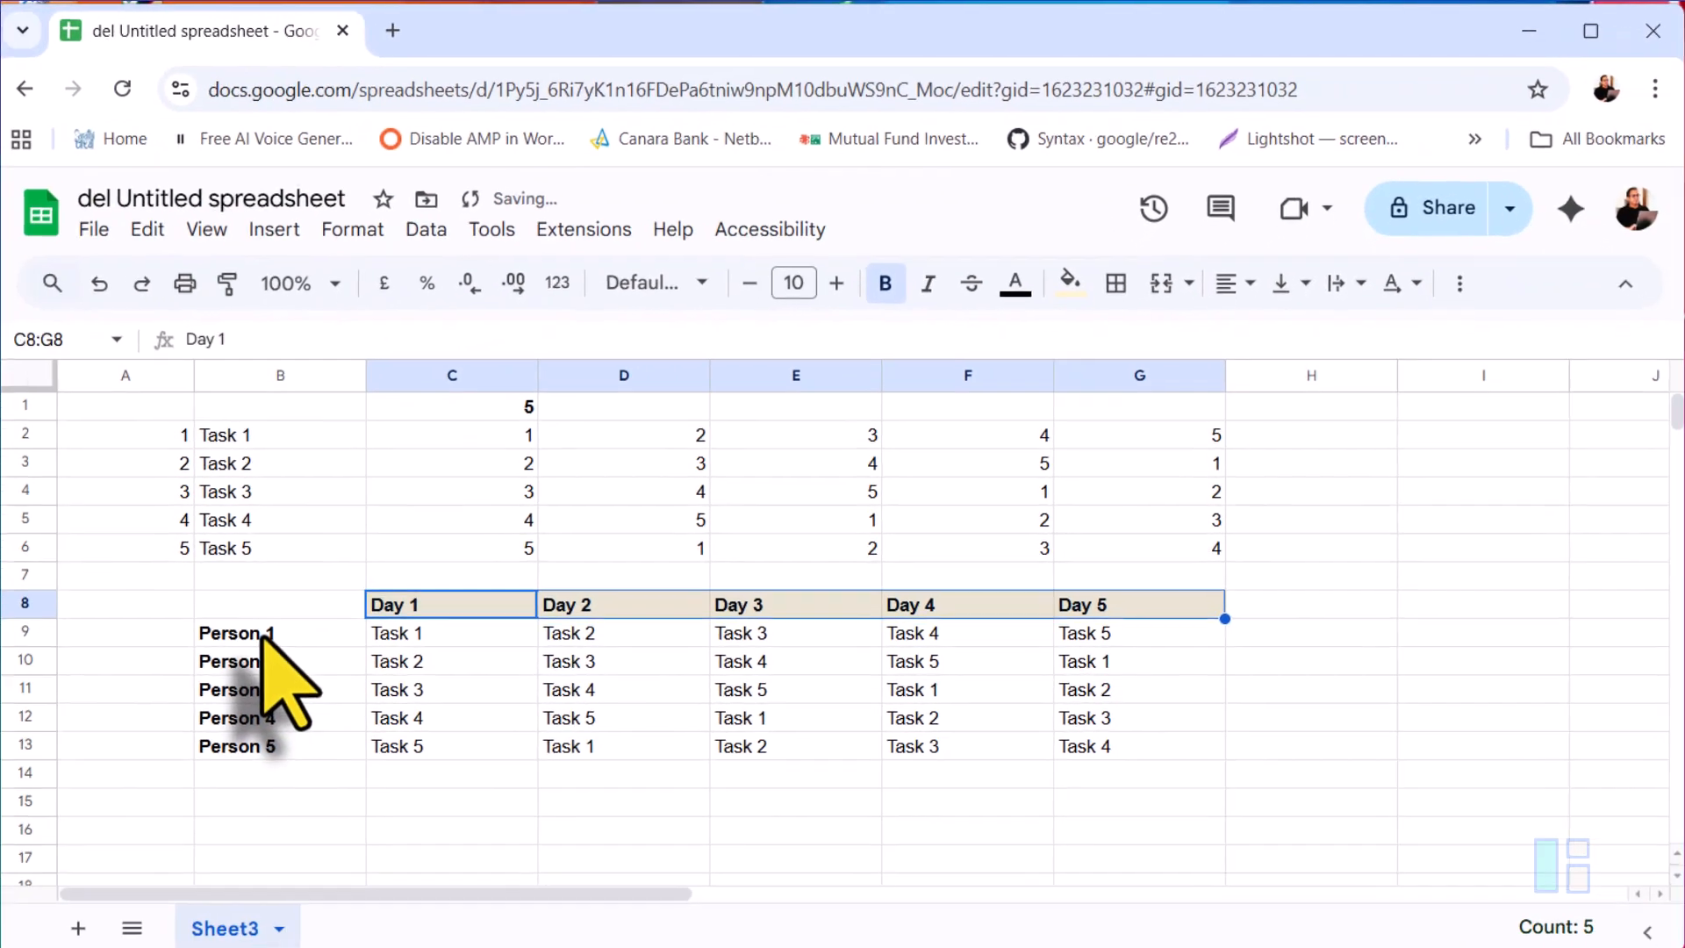
Step: Apply the same light yellow fill to the person names in B9:B13
drag(0, 947, 0, 947)
drag(268, 735, 266, 753)
key(ctrl+y)
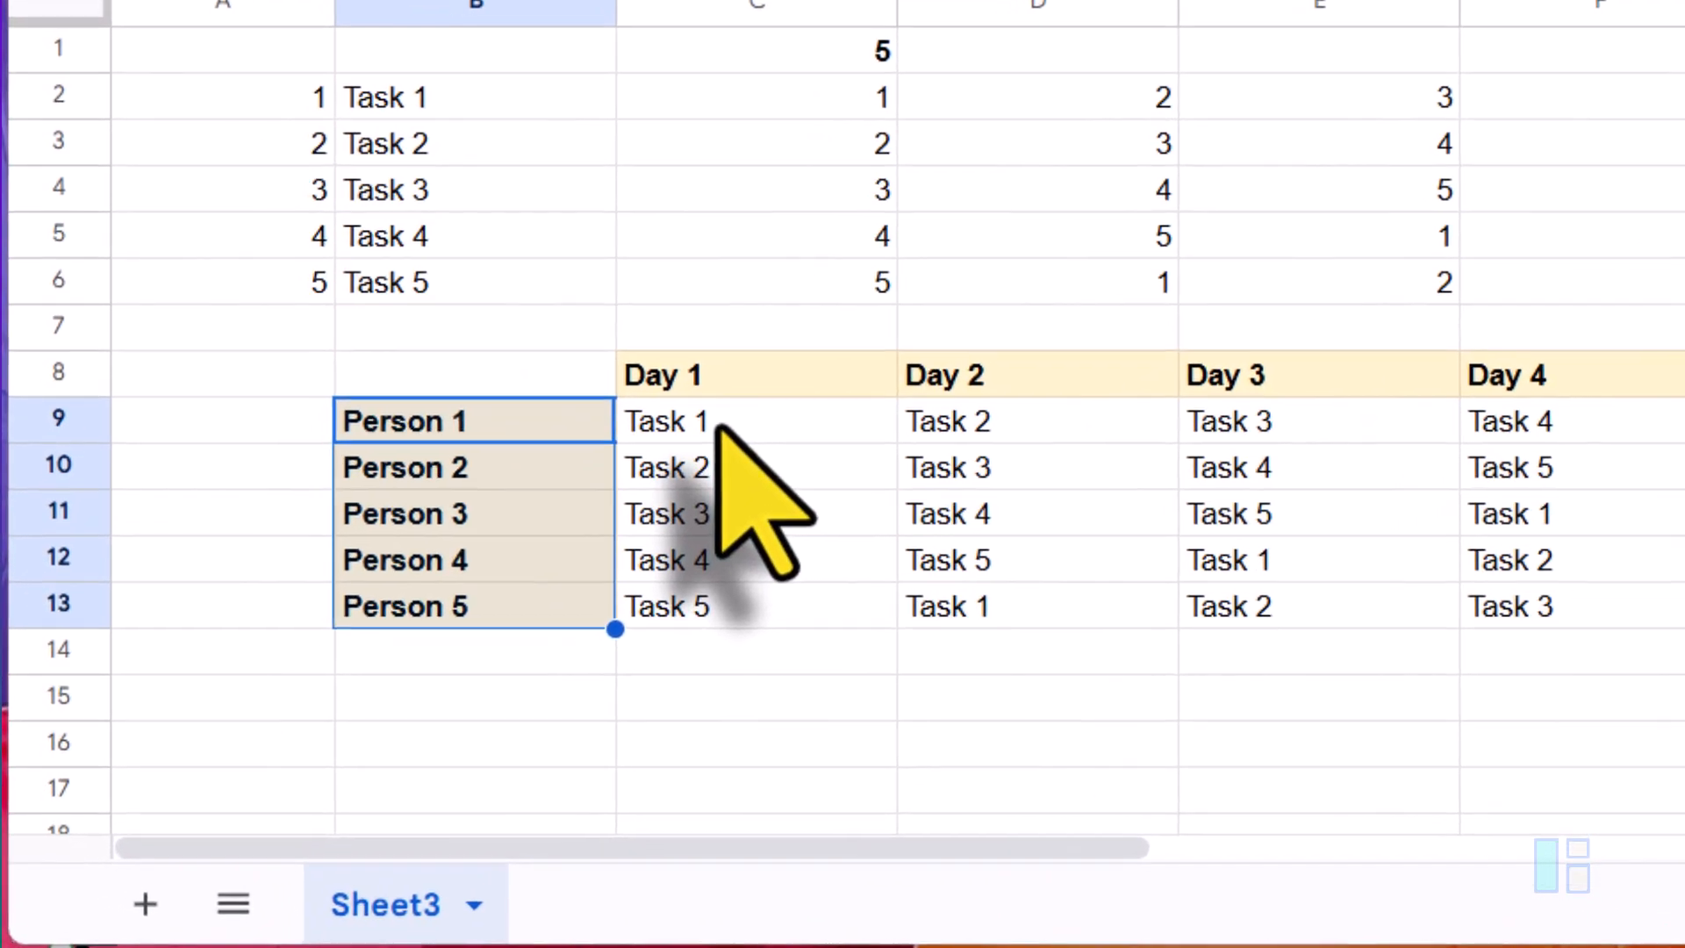
click(435, 631)
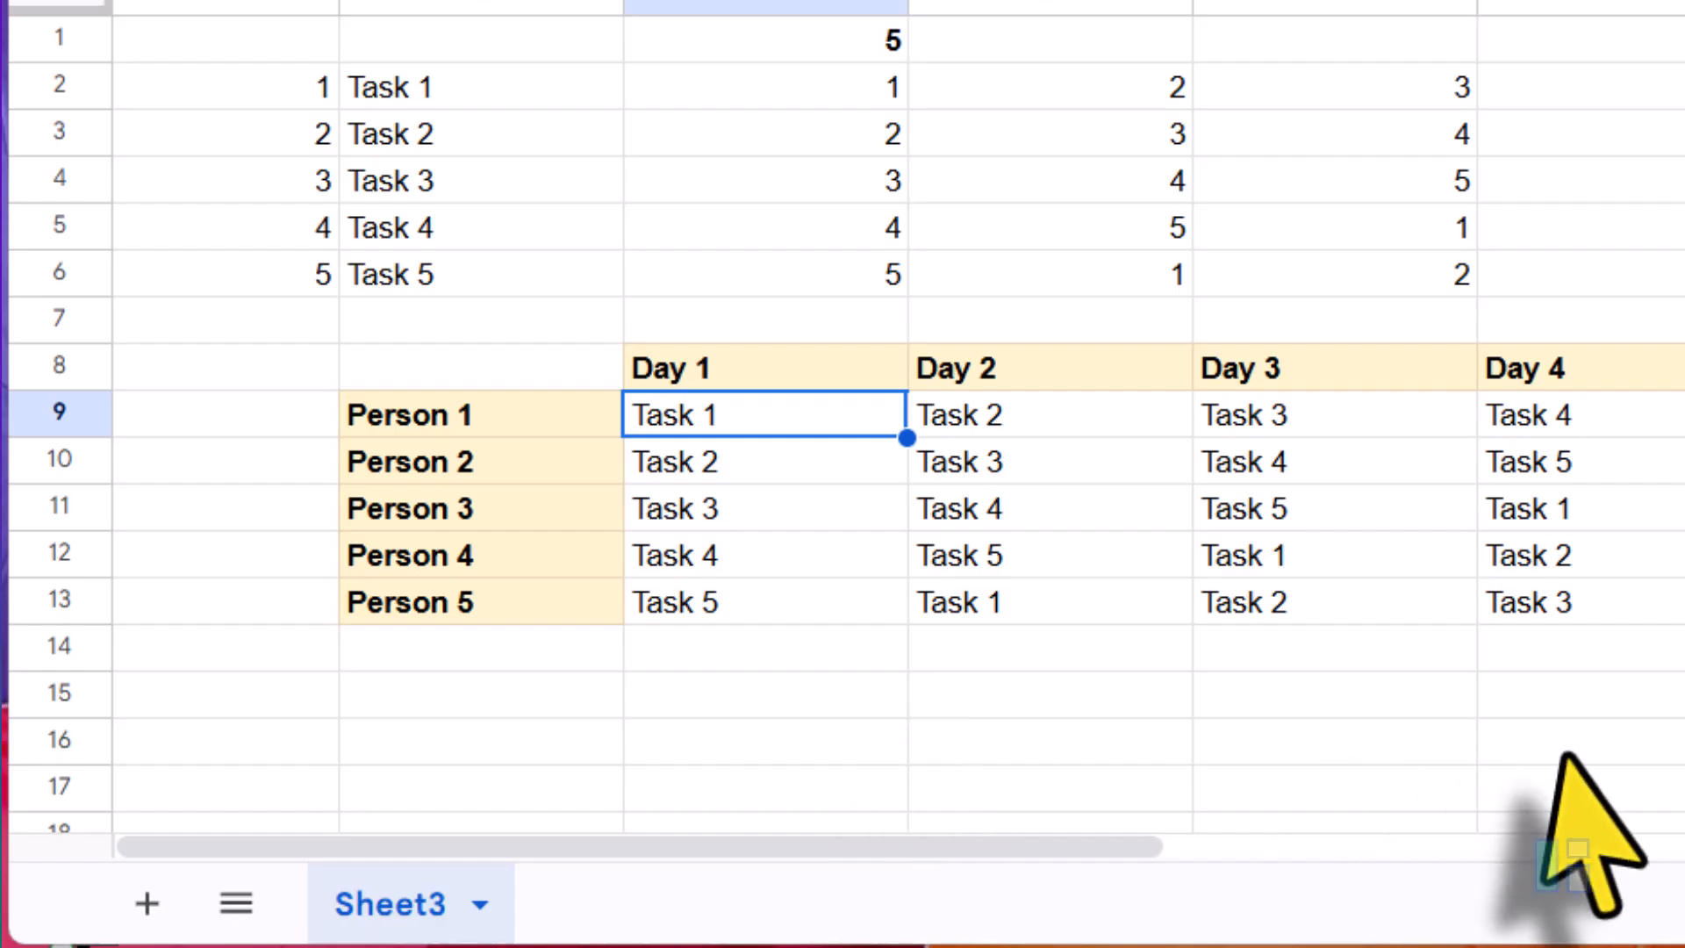